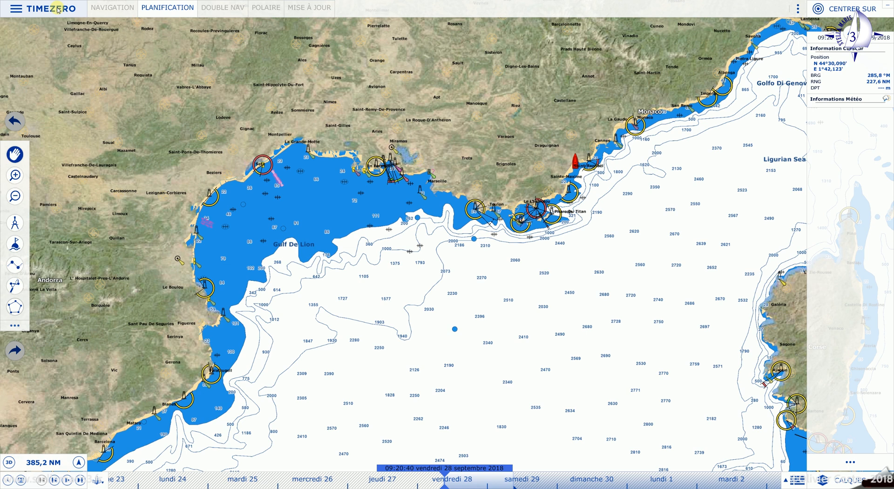
- Open the TIMEZERO main menu from the top-left button
{"action": "left_click", "coordinate": [58, 9]}
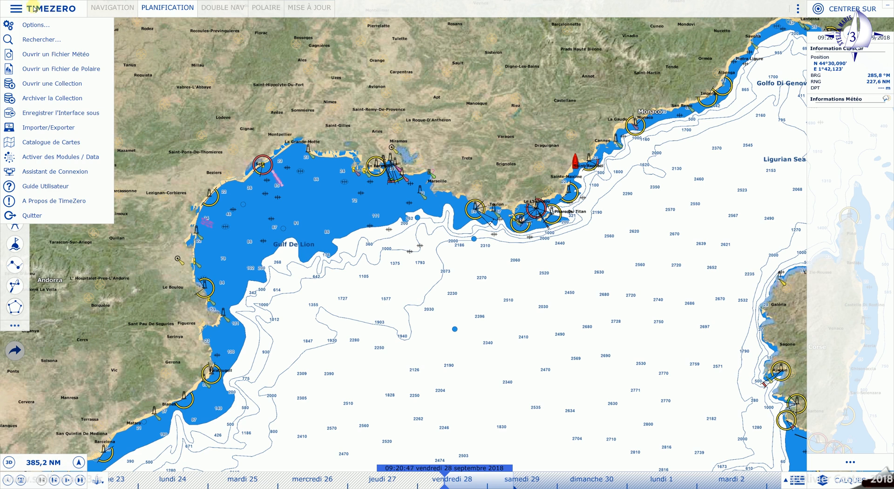
- Open Options and review the Bateau & Trace page's COG/SOG vector and heading settings
{"action": "left_click", "coordinate": [40, 26]}
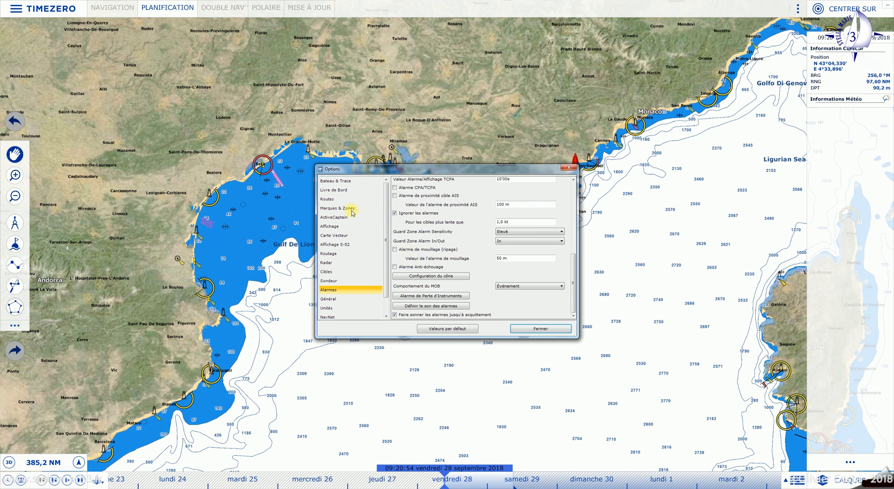
{"action": "left_click", "coordinate": [345, 181]}
{"action": "scroll", "coordinate": [359, 221], "scroll_direction": "down", "scroll_amount": 1}
{"action": "scroll", "coordinate": [356, 220], "scroll_direction": "up", "scroll_amount": 1}
{"action": "scroll", "coordinate": [347, 197], "scroll_direction": "down", "scroll_amount": 1}
{"action": "scroll", "coordinate": [388, 208], "scroll_direction": "up", "scroll_amount": 1}
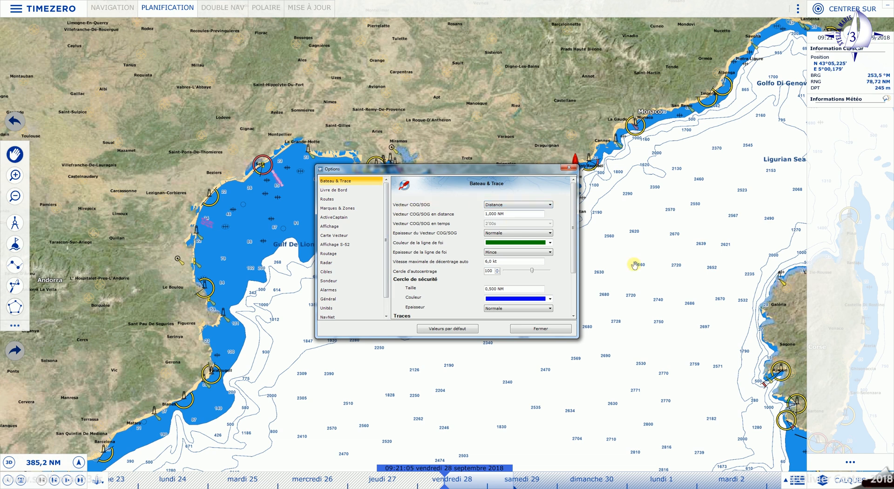
- Switch on the Vecteur COG/SOG layer in the Calques panel
{"action": "left_click", "coordinate": [846, 480]}
{"action": "left_click", "coordinate": [871, 235]}
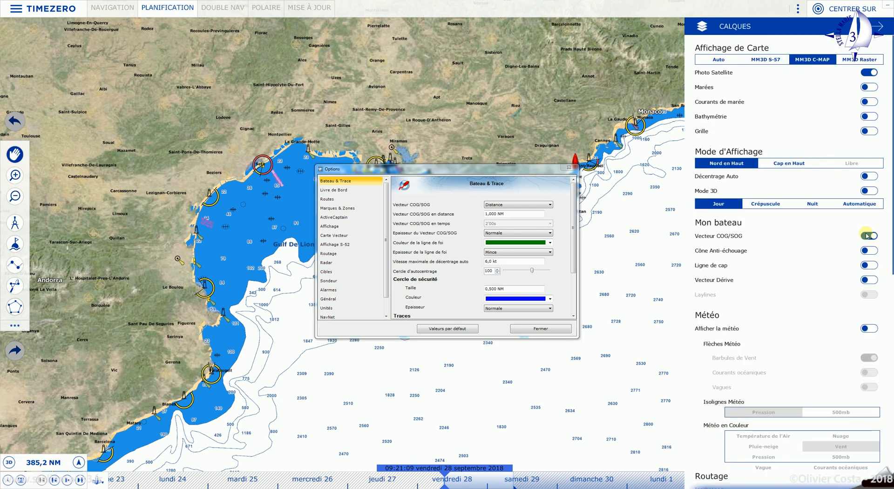
{"action": "left_click", "coordinate": [871, 236]}
{"action": "left_click", "coordinate": [873, 236]}
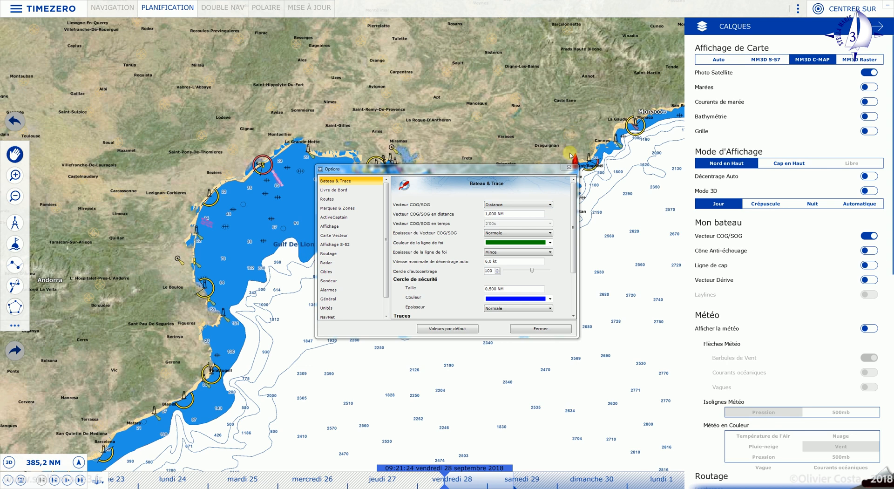
- Set the COG/SOG vector distance to 5,000 NM
{"action": "left_click", "coordinate": [487, 214]}
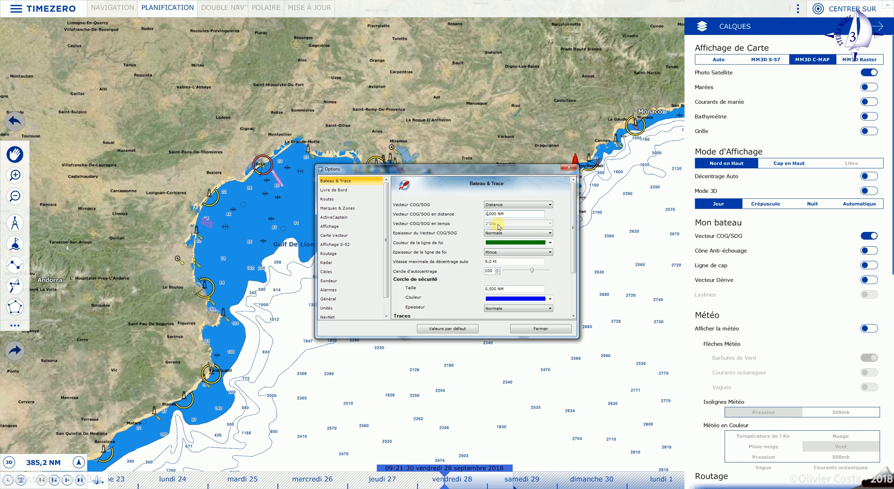
{"action": "type", "text": "5"}
{"action": "key", "text": "BackSpace"}
- Make the COG/SOG vector time-based (Temps, 2'00s)
{"action": "left_click", "coordinate": [549, 205]}
{"action": "left_click", "coordinate": [536, 215]}
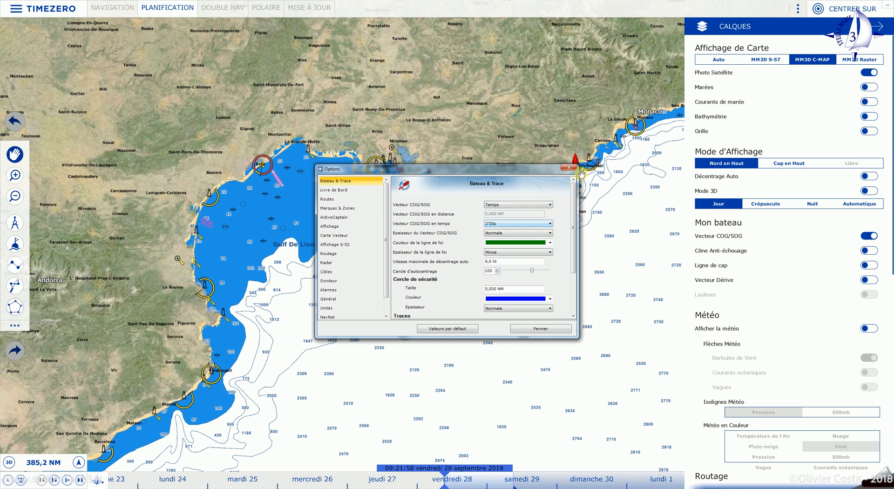
{"action": "scroll", "coordinate": [578, 158], "scroll_direction": "down", "scroll_amount": 1}
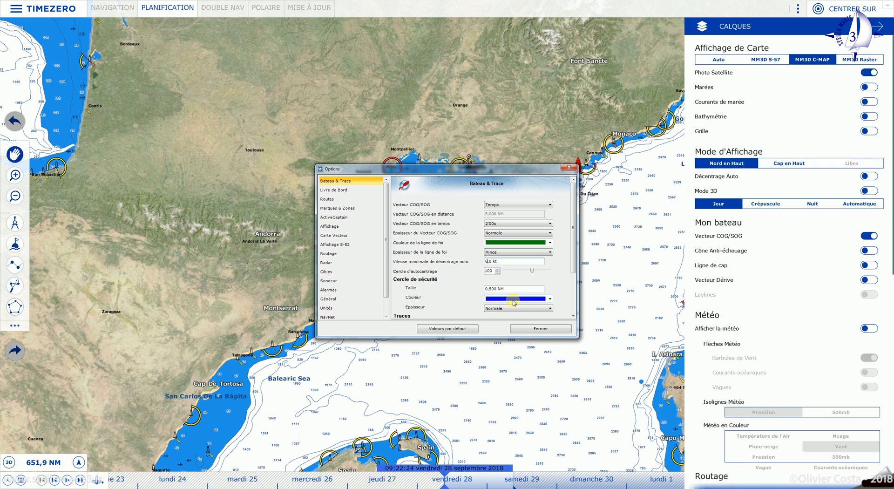
- Set the décentrage speed to 6 and show the Livre de Bord settings
{"action": "key", "text": "BackSpace"}
{"action": "type", "text": "6"}
{"action": "scroll", "coordinate": [515, 274], "scroll_direction": "down", "scroll_amount": 3}
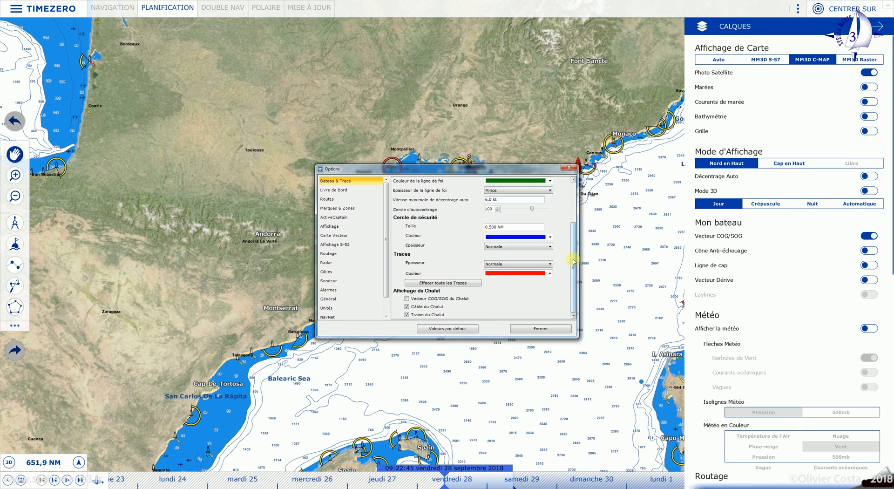
{"action": "scroll", "coordinate": [573, 262], "scroll_direction": "up", "scroll_amount": 3}
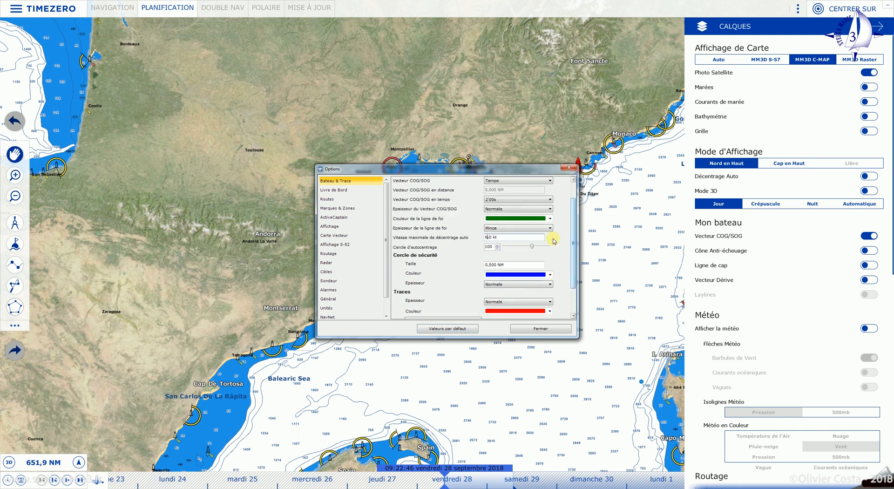
{"action": "left_click", "coordinate": [336, 190]}
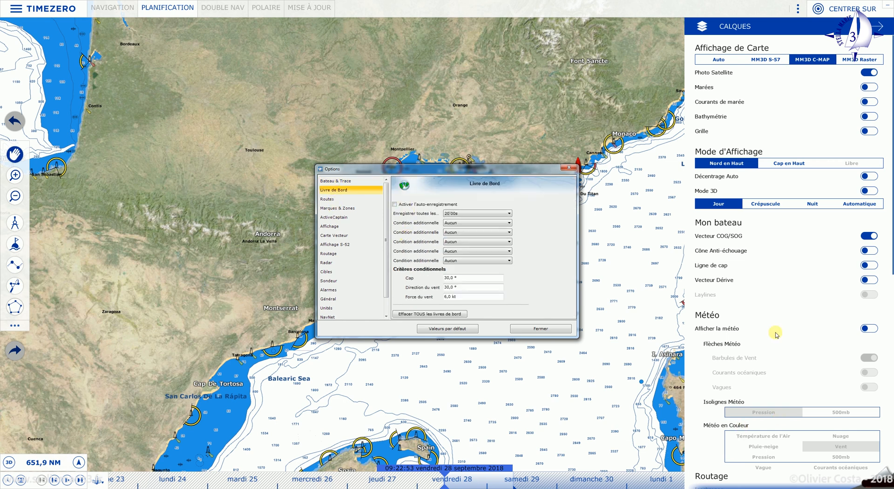
{"action": "scroll", "coordinate": [780, 421], "scroll_direction": "down", "scroll_amount": 8}
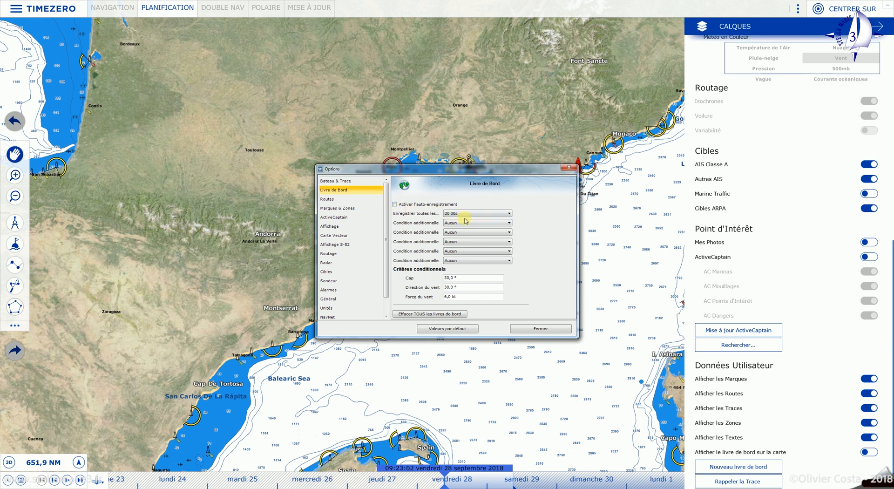
{"action": "left_click", "coordinate": [509, 214]}
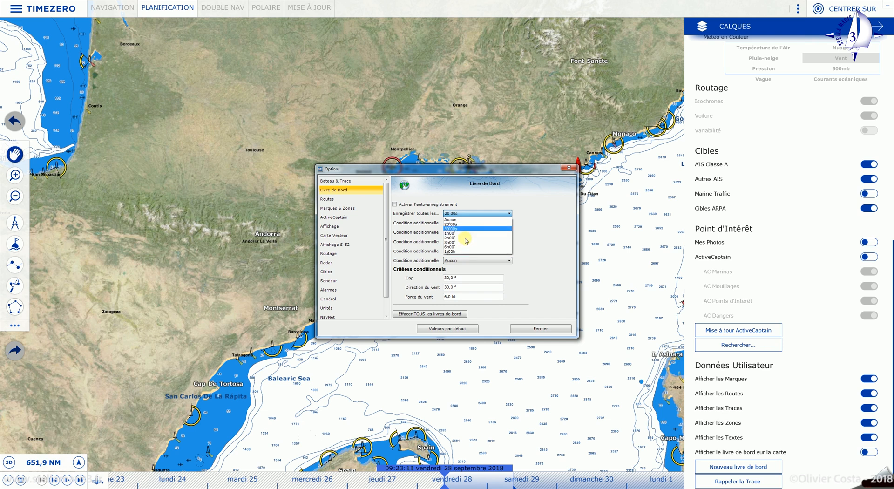
{"action": "left_click", "coordinate": [511, 214]}
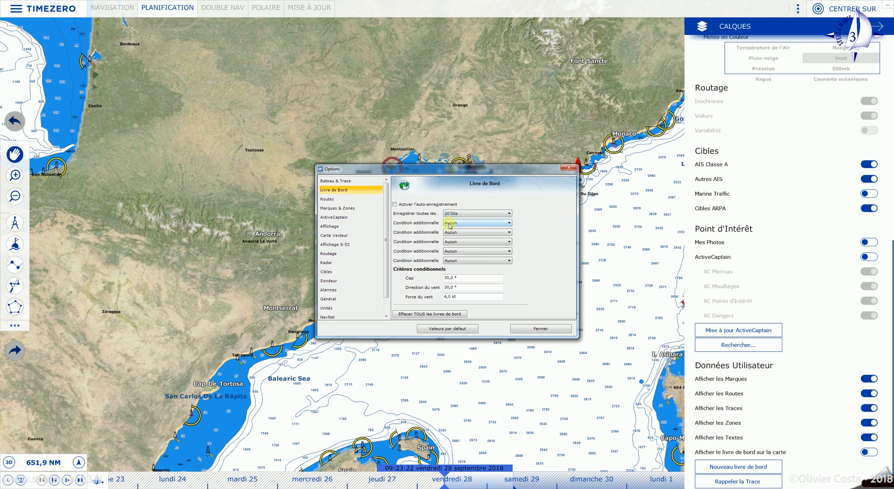
{"action": "left_click", "coordinate": [508, 224]}
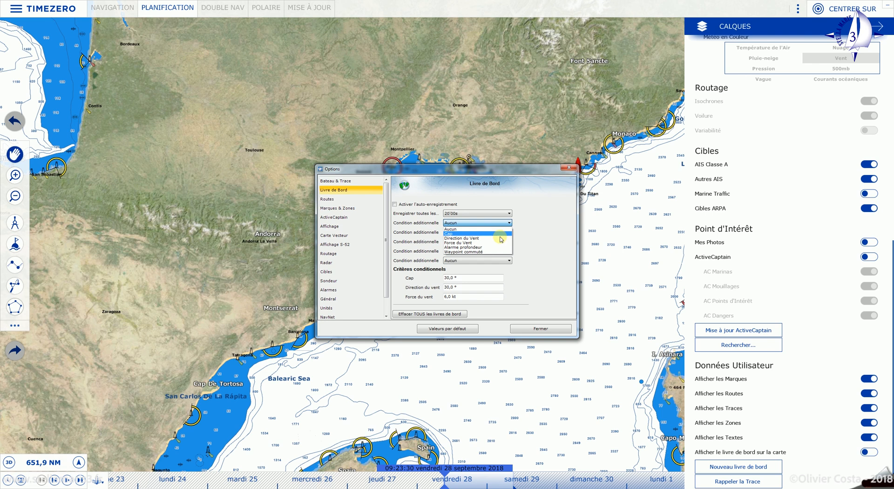
{"action": "left_click", "coordinate": [460, 234]}
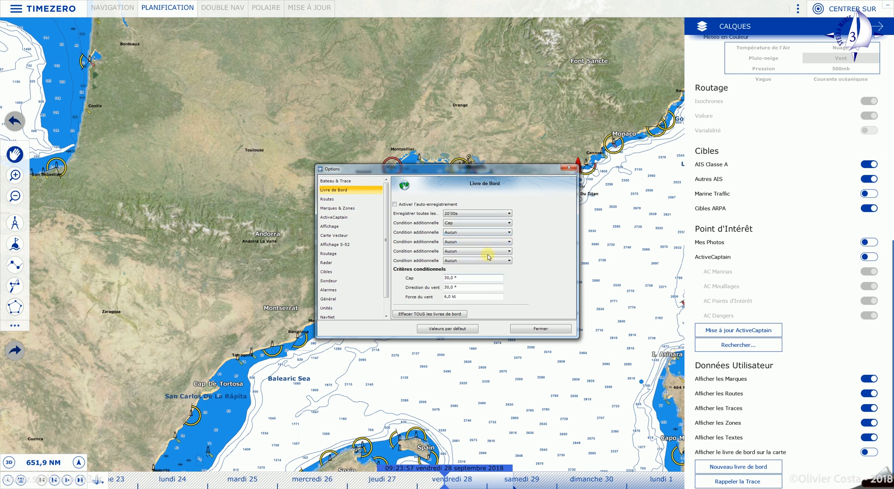
{"action": "left_click", "coordinate": [509, 233]}
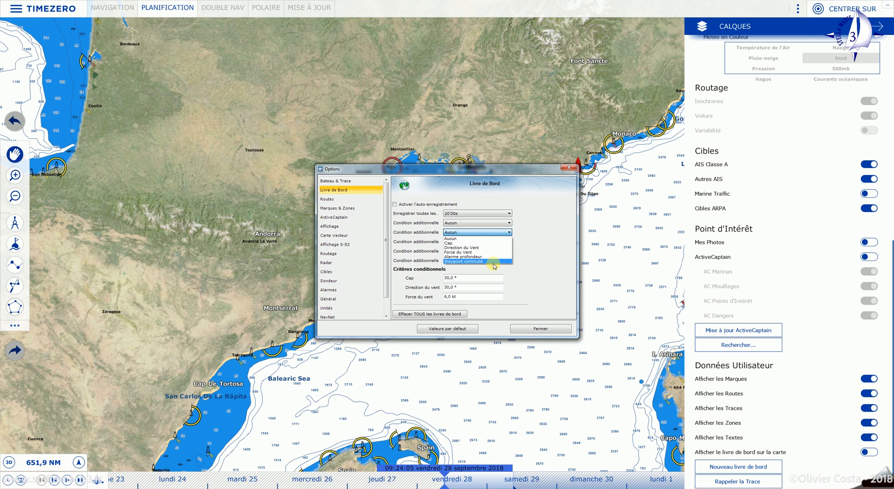
{"action": "left_click", "coordinate": [510, 232]}
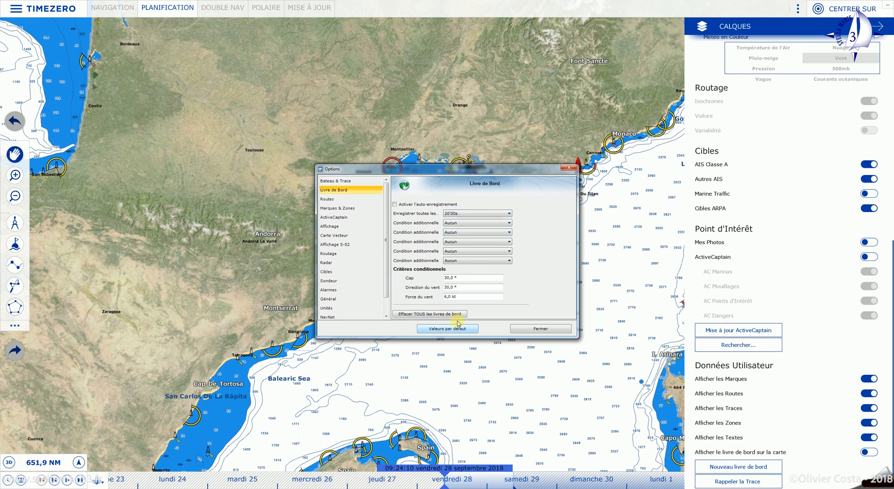
- In Routes, tick Empêcher la pose de waypoint si la route est dangereuse
{"action": "left_click", "coordinate": [328, 201]}
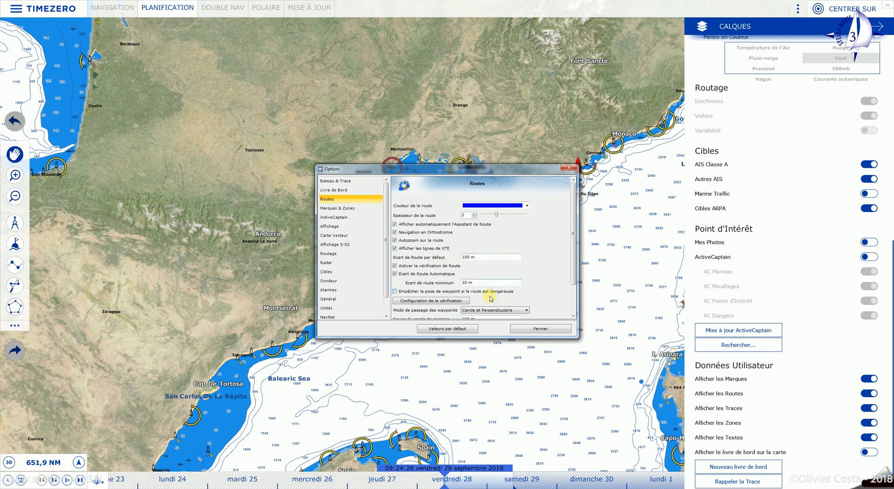
{"action": "scroll", "coordinate": [527, 273], "scroll_direction": "down", "scroll_amount": 2}
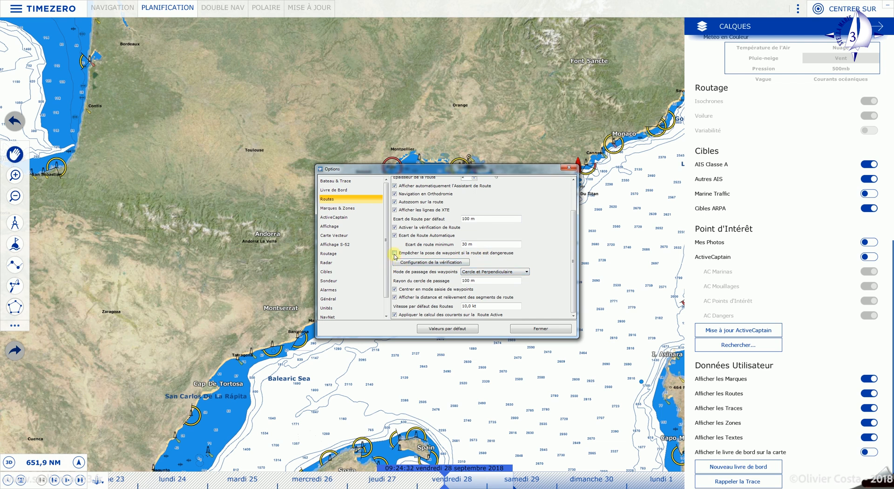
{"action": "left_click", "coordinate": [395, 254]}
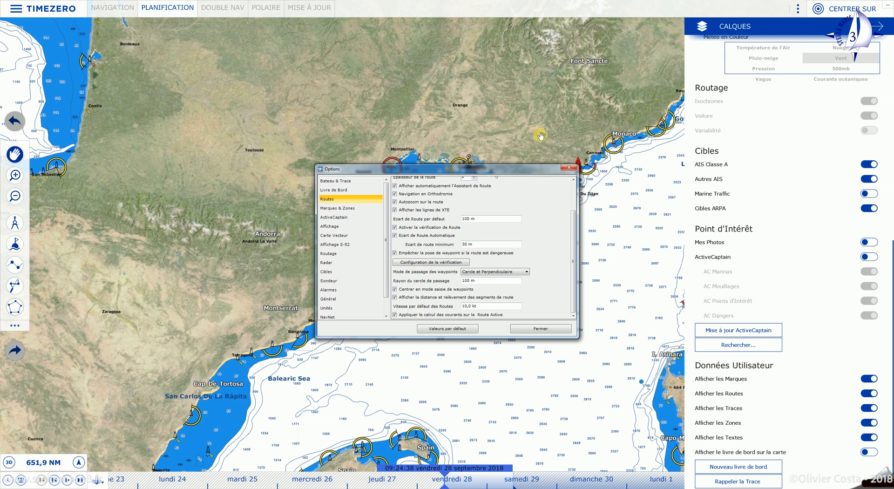
{"action": "scroll", "coordinate": [431, 286], "scroll_direction": "up", "scroll_amount": 2}
{"action": "left_click", "coordinate": [432, 302]}
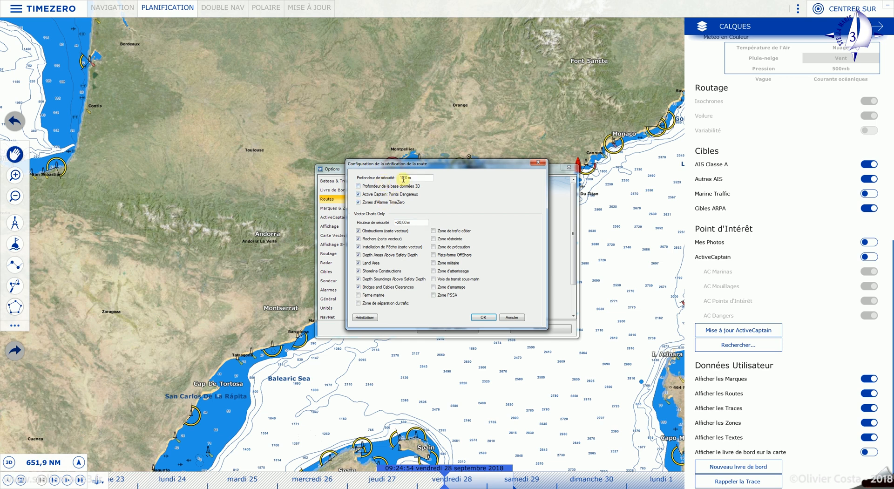
{"action": "left_click", "coordinate": [484, 317]}
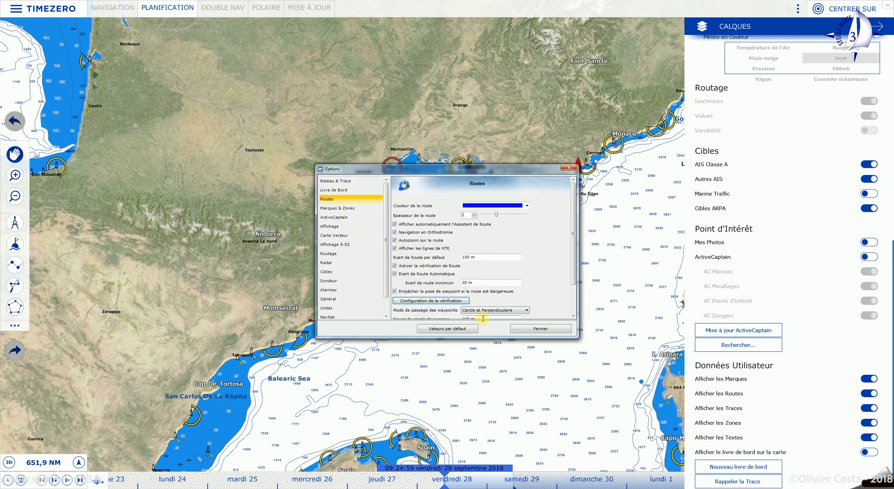
- Change the Vitesse par défaut des Routes from 10 to 6,0 kt
{"action": "scroll", "coordinate": [455, 260], "scroll_direction": "down", "scroll_amount": 2}
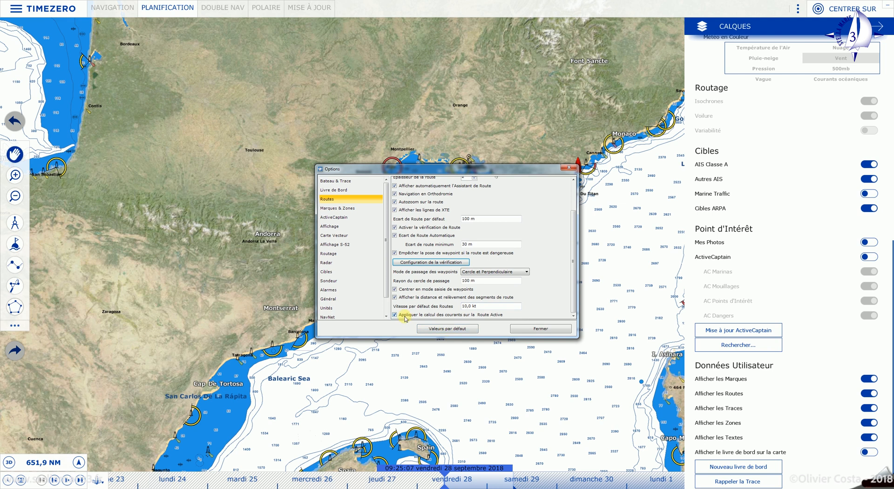
{"action": "left_click", "coordinate": [465, 305]}
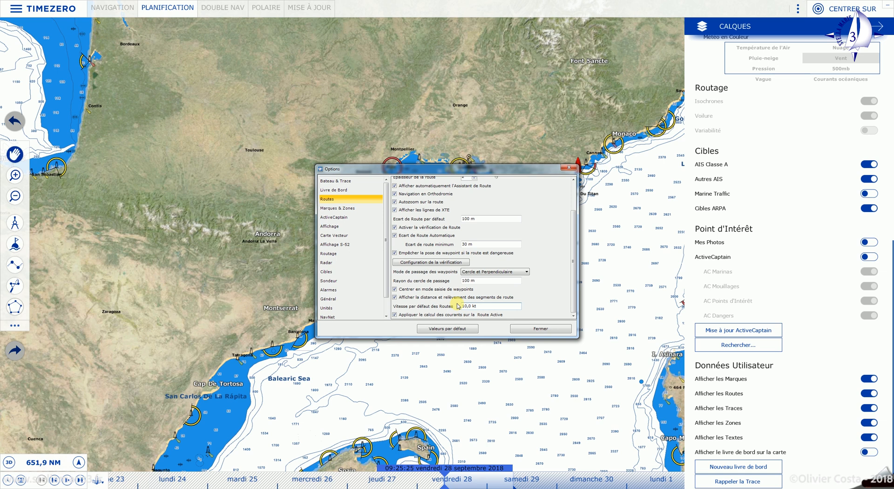
{"action": "key", "text": "BackSpace"}
{"action": "key", "text": "BackSpace"}
{"action": "type", "text": "6"}
- Browse the Marques & Zones settings, then show the ActiveCaptain page
{"action": "left_click", "coordinate": [331, 212]}
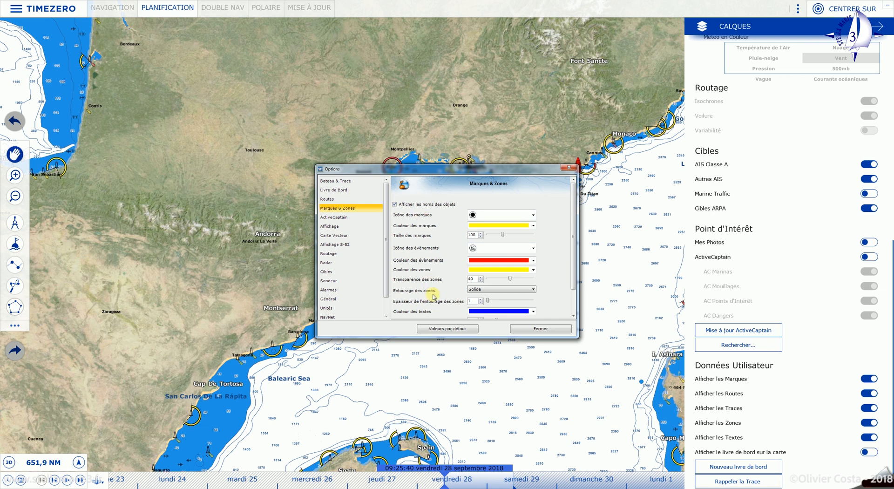
{"action": "scroll", "coordinate": [431, 298], "scroll_direction": "down", "scroll_amount": 1}
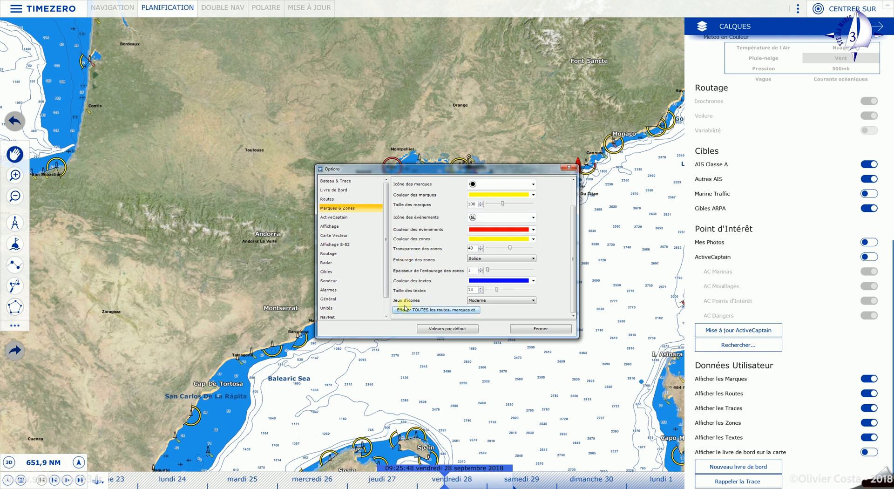
{"action": "left_click", "coordinate": [345, 218]}
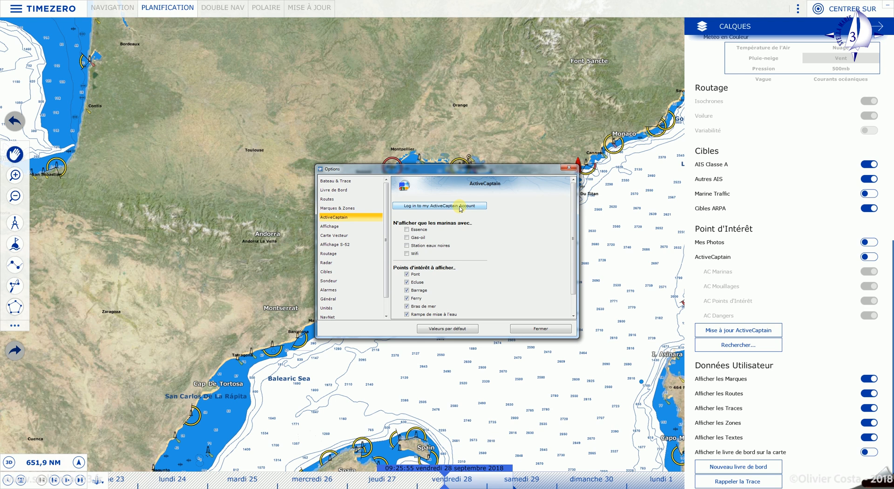
{"action": "left_click", "coordinate": [770, 331]}
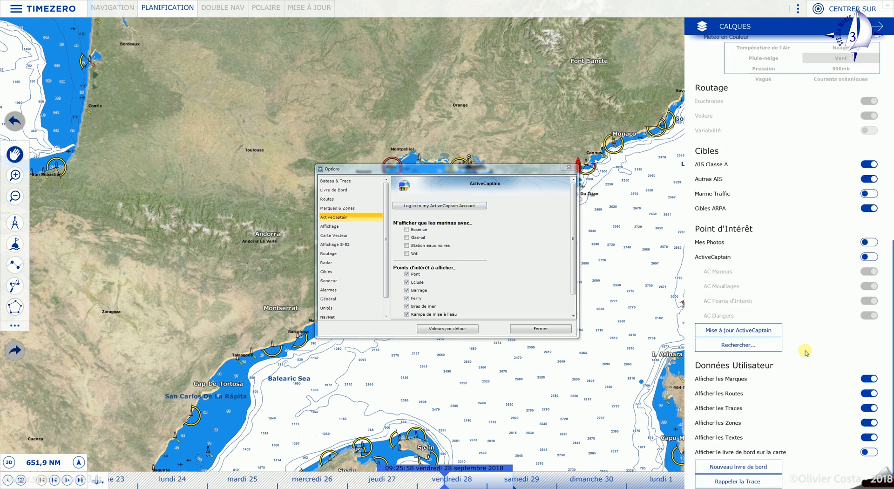
{"action": "scroll", "coordinate": [801, 366], "scroll_direction": "up", "scroll_amount": 2}
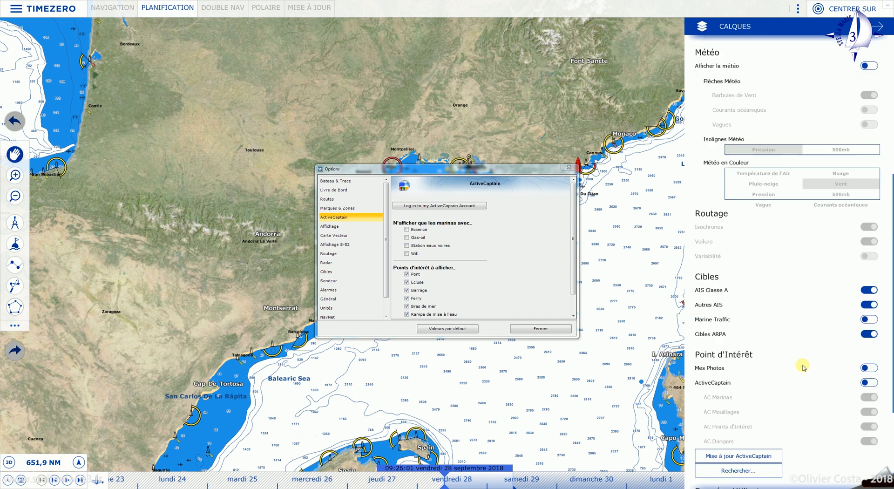
{"action": "scroll", "coordinate": [802, 365], "scroll_direction": "down", "scroll_amount": 2}
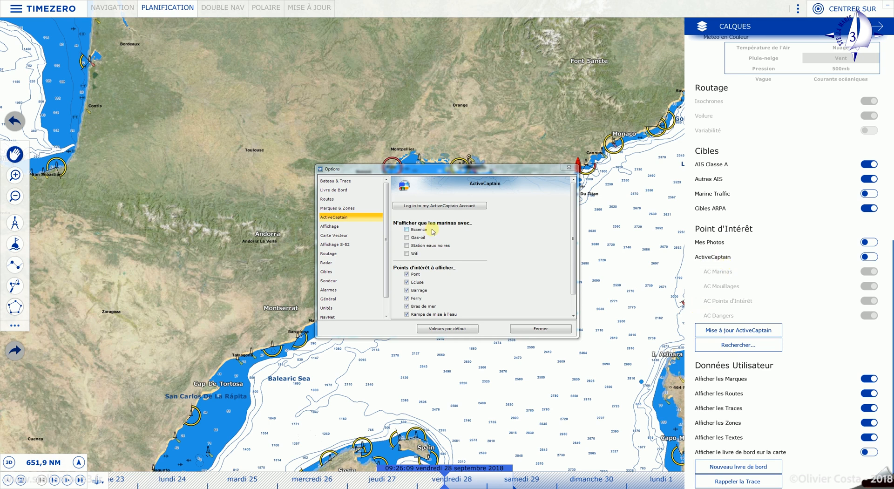
- Try the ActiveCaptain account login, cancel it, and dismiss the invalid credentials error
{"action": "left_click", "coordinate": [419, 206]}
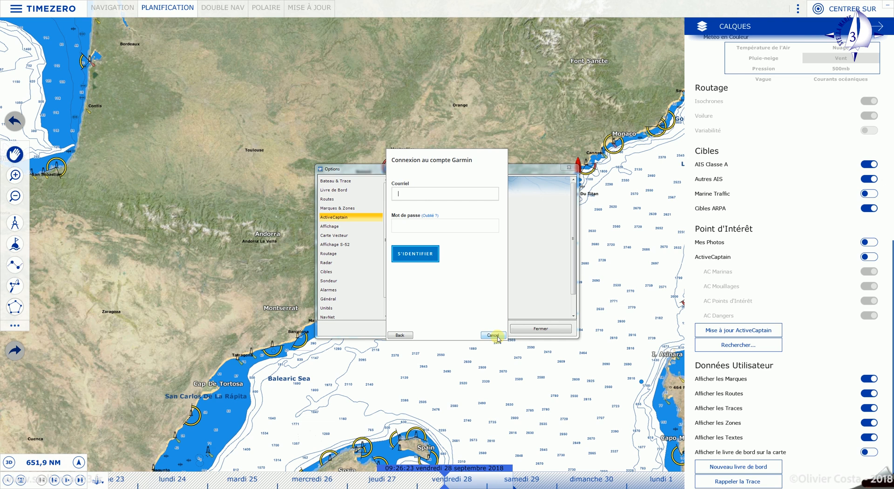
{"action": "left_click", "coordinate": [494, 336]}
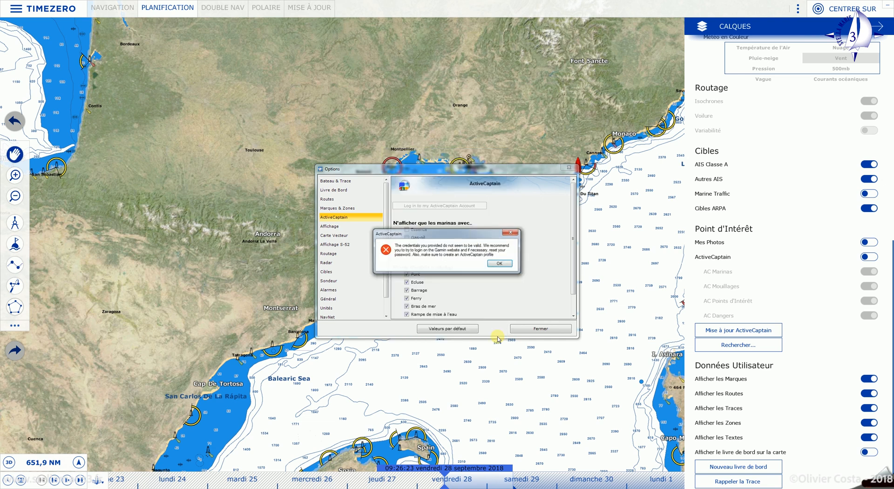
{"action": "left_click", "coordinate": [501, 264]}
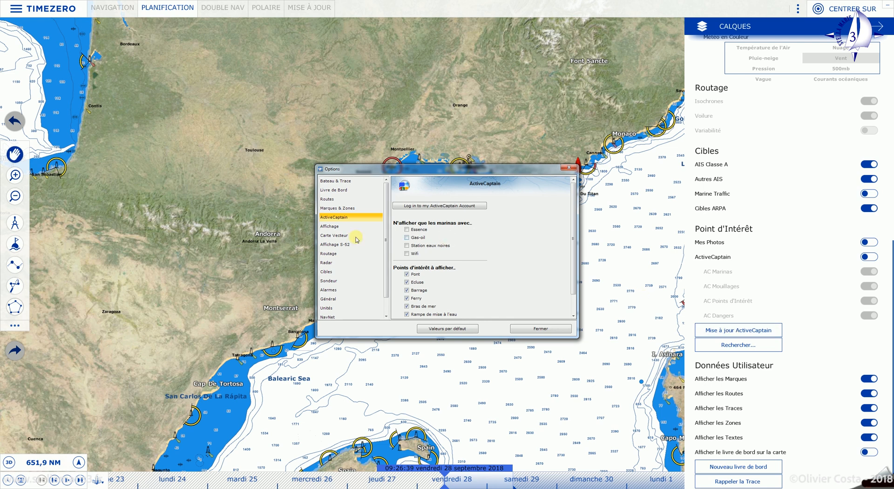
- Show the Affichage display settings page
{"action": "left_click", "coordinate": [332, 227]}
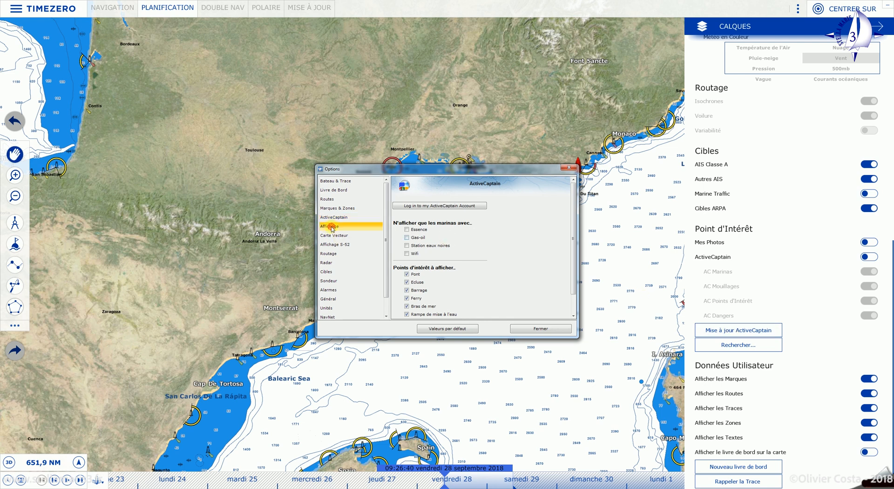
{"action": "scroll", "coordinate": [476, 214], "scroll_direction": "down", "scroll_amount": 1}
{"action": "scroll", "coordinate": [538, 224], "scroll_direction": "up", "scroll_amount": 1}
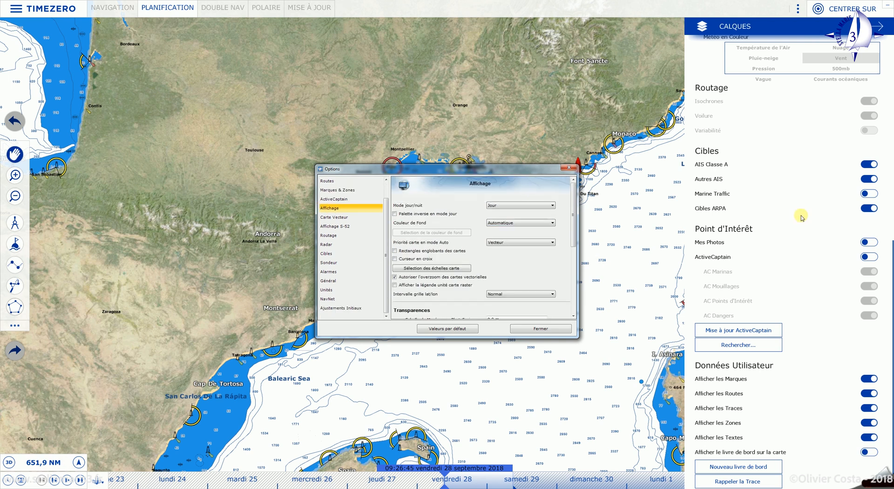
{"action": "scroll", "coordinate": [808, 221], "scroll_direction": "up", "scroll_amount": 5}
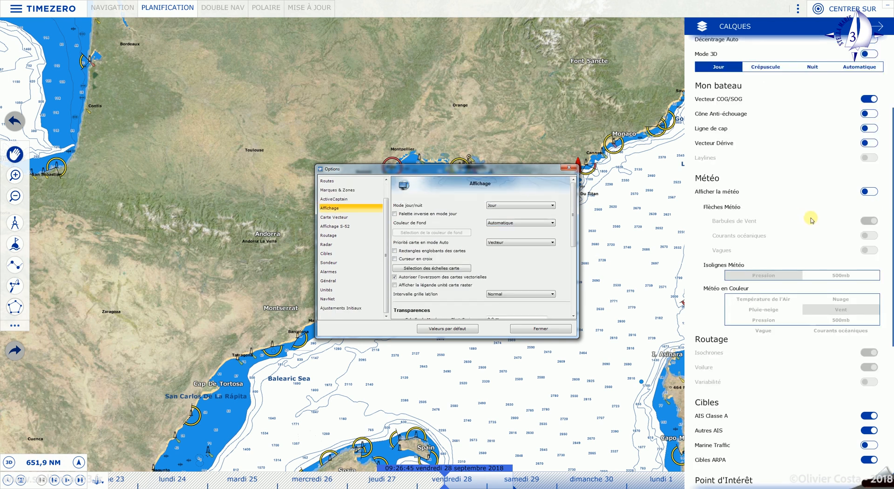
{"action": "left_click", "coordinate": [552, 205]}
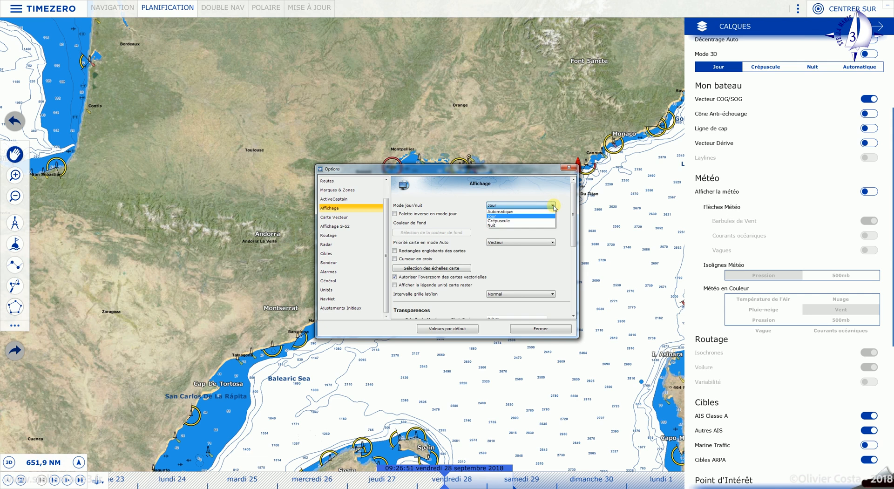
{"action": "left_click", "coordinate": [553, 205]}
{"action": "scroll", "coordinate": [801, 74], "scroll_direction": "up", "scroll_amount": 1}
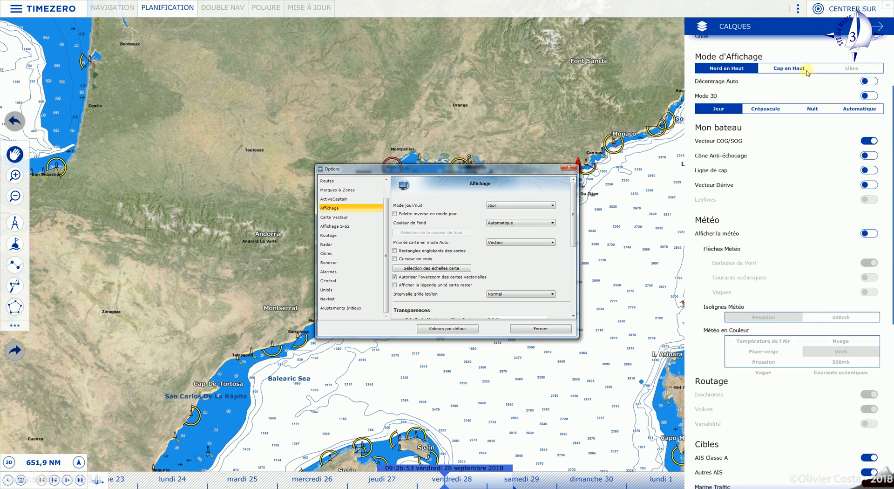
{"action": "left_click", "coordinate": [812, 109]}
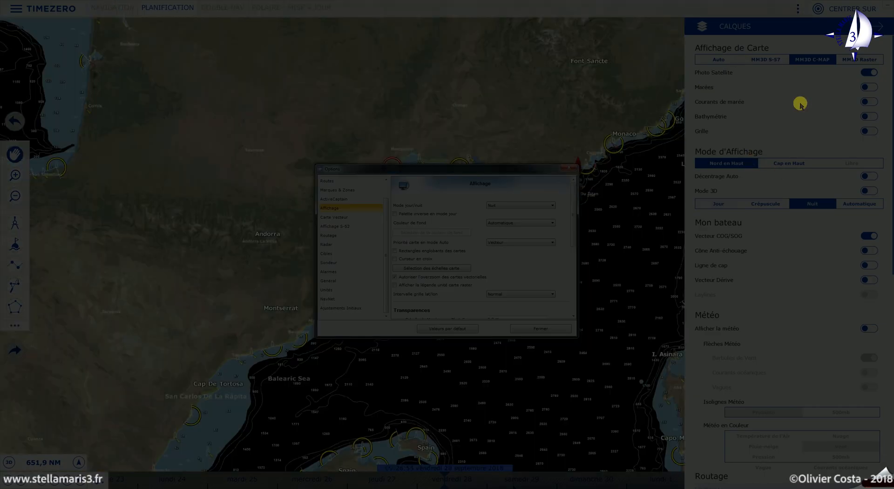
{"action": "left_click", "coordinate": [713, 204]}
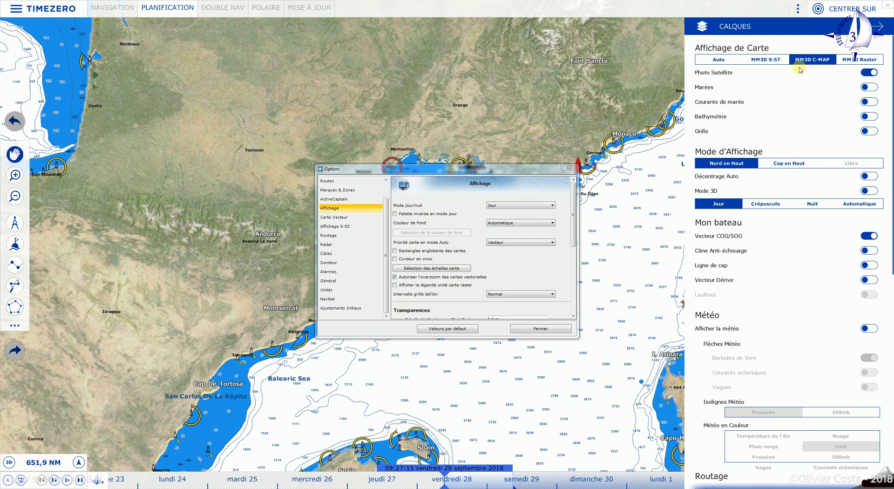
- Preview MM3D Raster charts, return to MM3D C-MAP vector charts, and recentre on the boat
{"action": "left_click", "coordinate": [855, 59]}
{"action": "scroll", "coordinate": [637, 146], "scroll_direction": "down", "scroll_amount": 5}
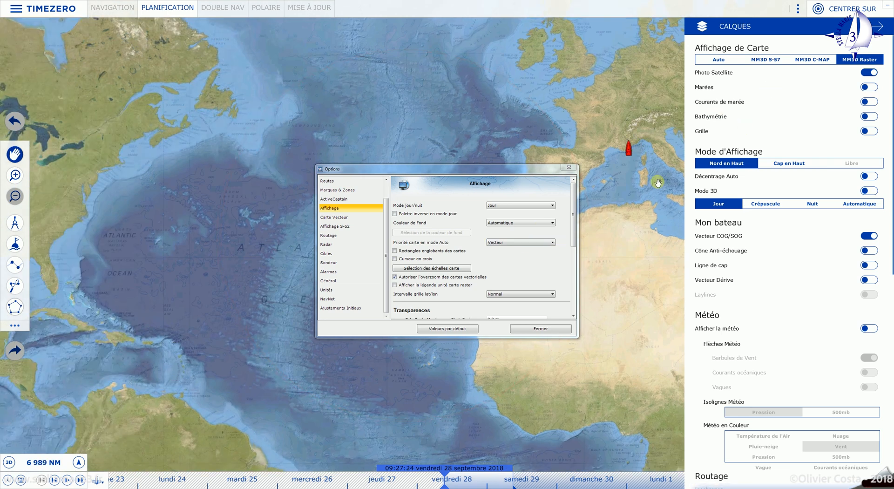
{"action": "left_click", "coordinate": [815, 61]}
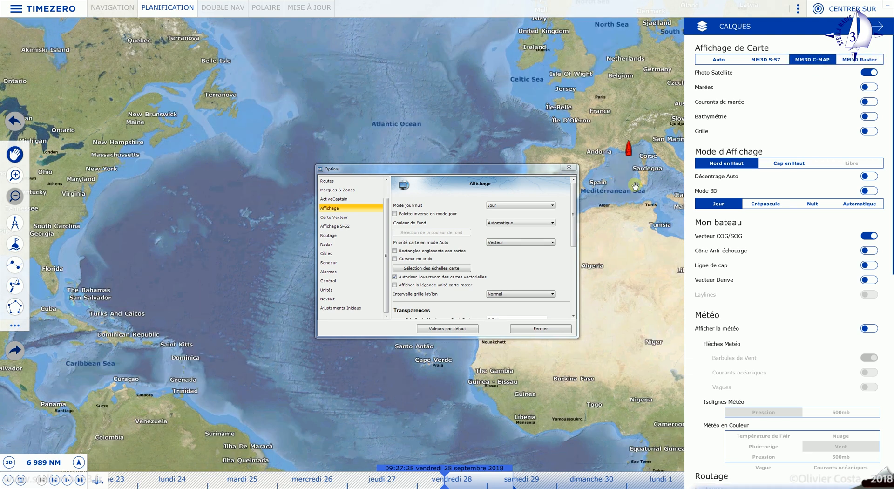
{"action": "scroll", "coordinate": [635, 185], "scroll_direction": "up", "scroll_amount": 10}
{"action": "left_click_drag", "start_coordinate": [618, 139], "coordinate": [597, 387]}
{"action": "left_click_drag", "start_coordinate": [611, 108], "coordinate": [639, 280]}
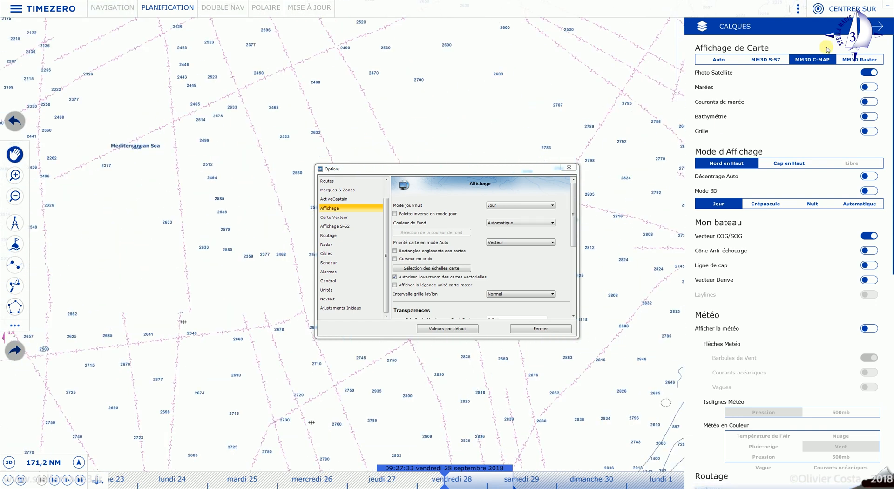
{"action": "left_click", "coordinate": [838, 9]}
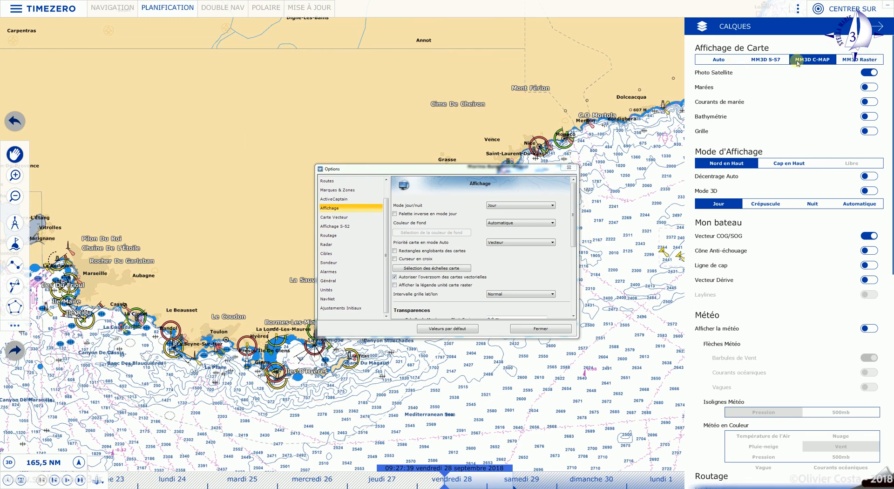
- Keep Vecteur as Auto chart priority and leave Curseur en croix unticked
{"action": "left_click", "coordinate": [554, 242]}
{"action": "left_click", "coordinate": [555, 242]}
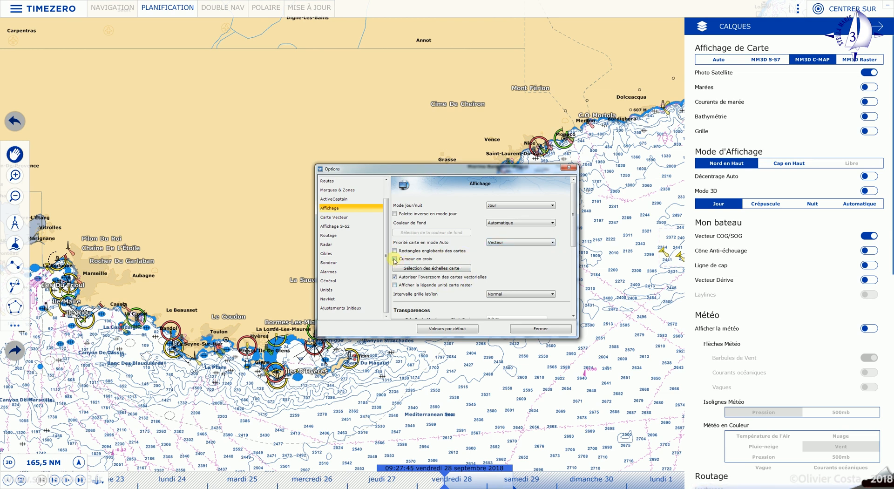
{"action": "left_click", "coordinate": [395, 259]}
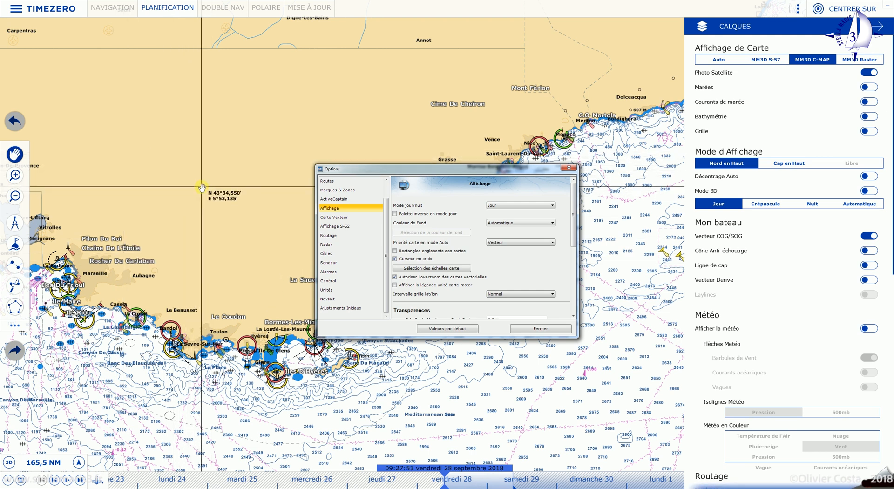
{"action": "left_click", "coordinate": [395, 259]}
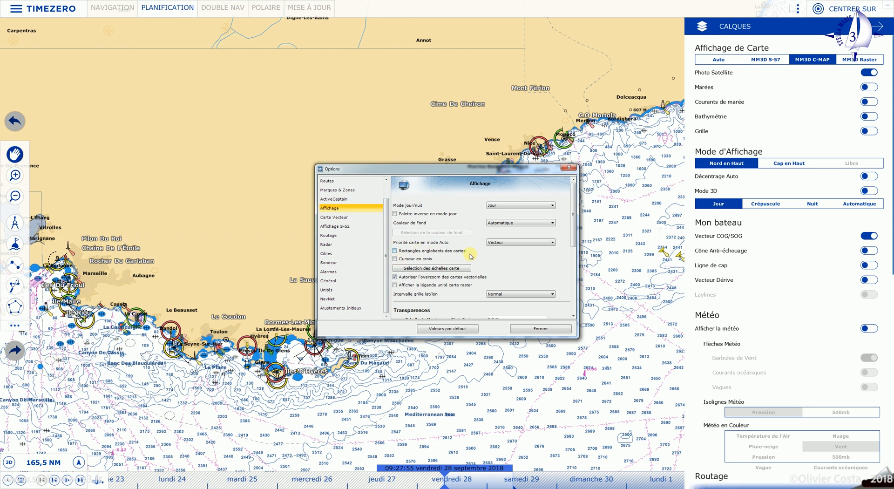
- Bring Corsica's west coast into view, then return to the Options dialog
{"action": "scroll", "coordinate": [472, 256], "scroll_direction": "down", "scroll_amount": 5}
{"action": "scroll", "coordinate": [472, 256], "scroll_direction": "up", "scroll_amount": 5}
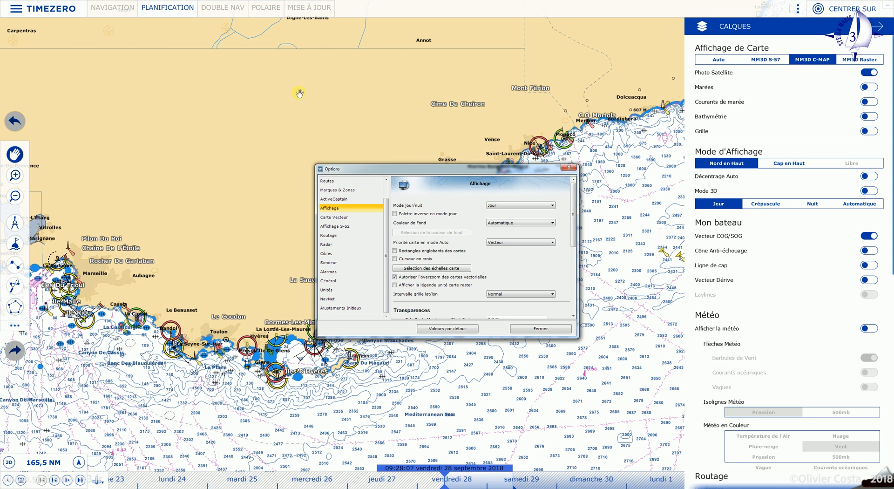
{"action": "scroll", "coordinate": [375, 103], "scroll_direction": "down", "scroll_amount": 5}
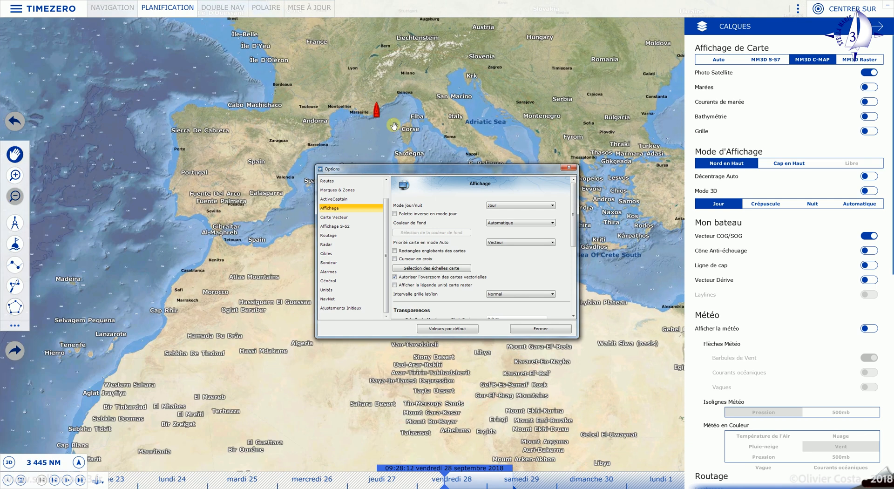
{"action": "scroll", "coordinate": [394, 126], "scroll_direction": "up", "scroll_amount": 2}
{"action": "scroll", "coordinate": [394, 126], "scroll_direction": "up", "scroll_amount": 2}
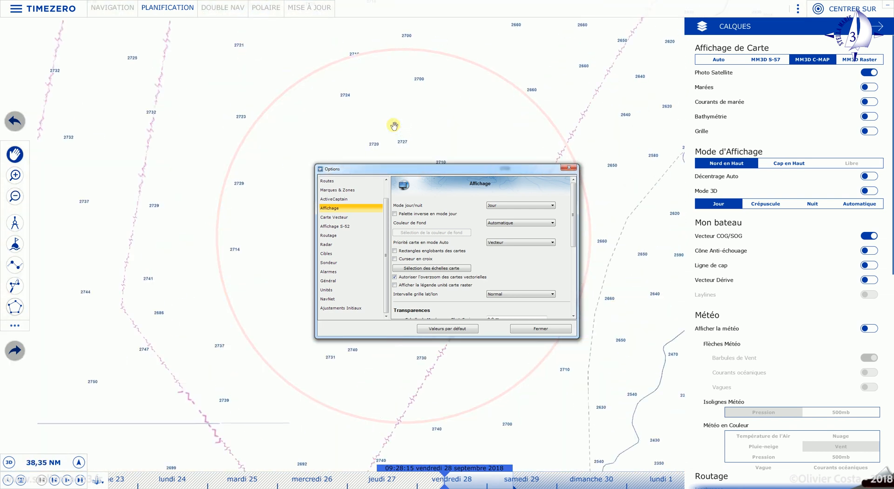
{"action": "left_click_drag", "start_coordinate": [421, 93], "coordinate": [449, 134]}
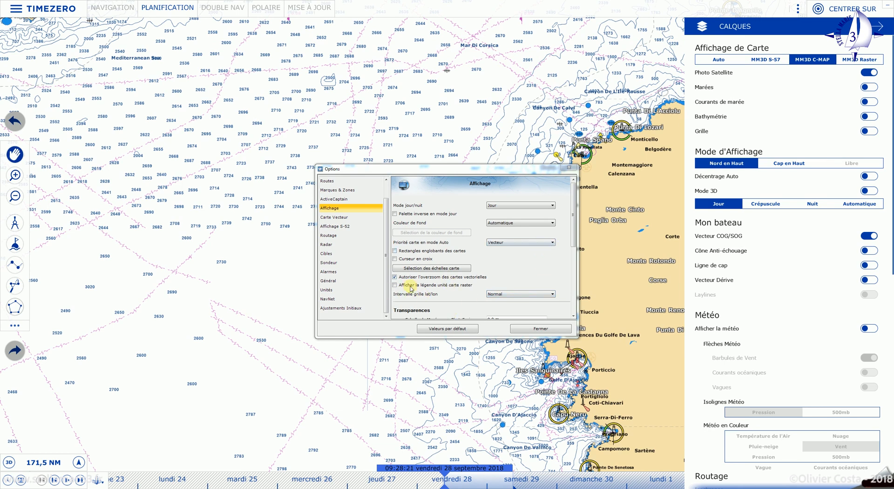
{"action": "left_click", "coordinate": [568, 239]}
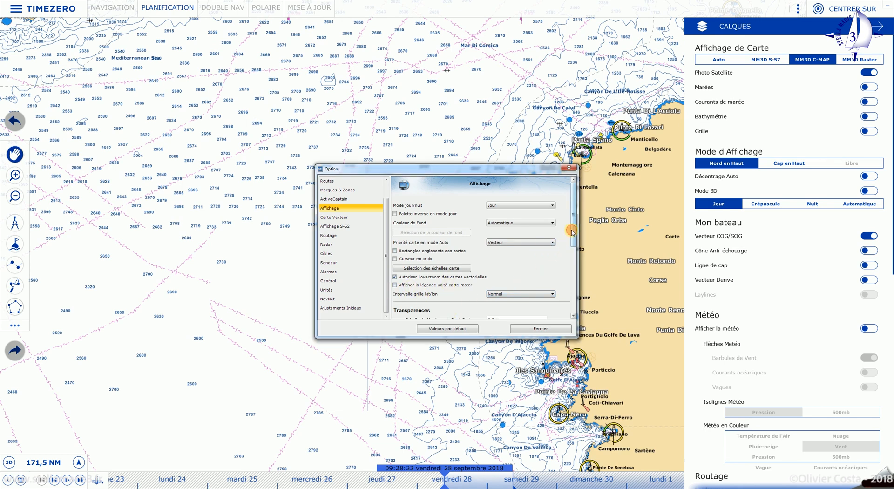
- Turn on 3D bathymetry and the colour bathymetry layer on the chart
{"action": "scroll", "coordinate": [568, 244], "scroll_direction": "down", "scroll_amount": 2}
{"action": "scroll", "coordinate": [567, 250], "scroll_direction": "down", "scroll_amount": 2}
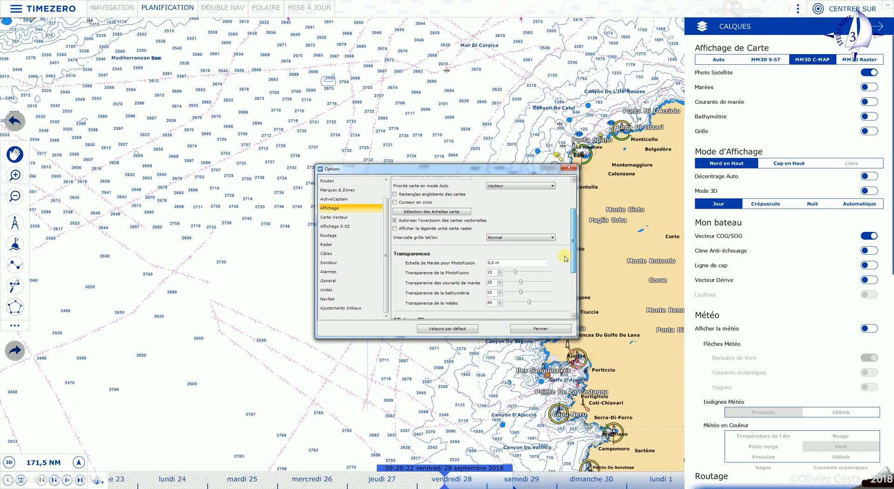
{"action": "left_click_drag", "start_coordinate": [571, 242], "coordinate": [569, 281]}
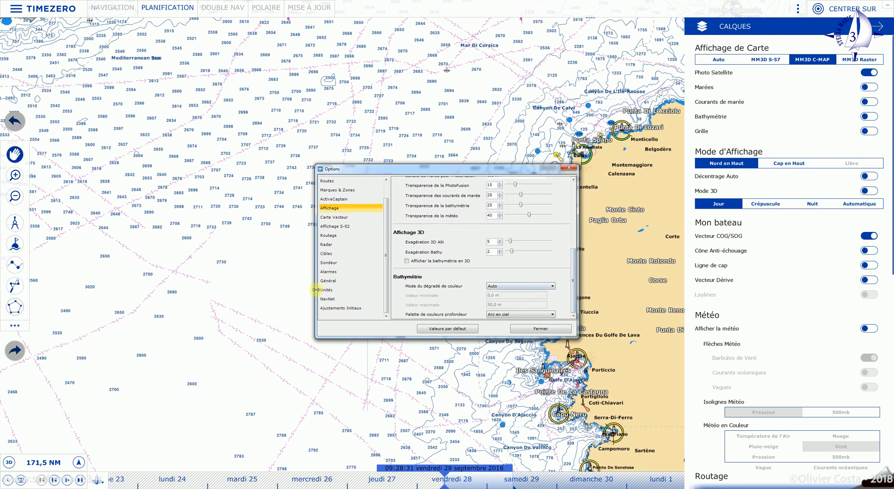
{"action": "left_click", "coordinate": [407, 261]}
{"action": "left_click", "coordinate": [873, 117]}
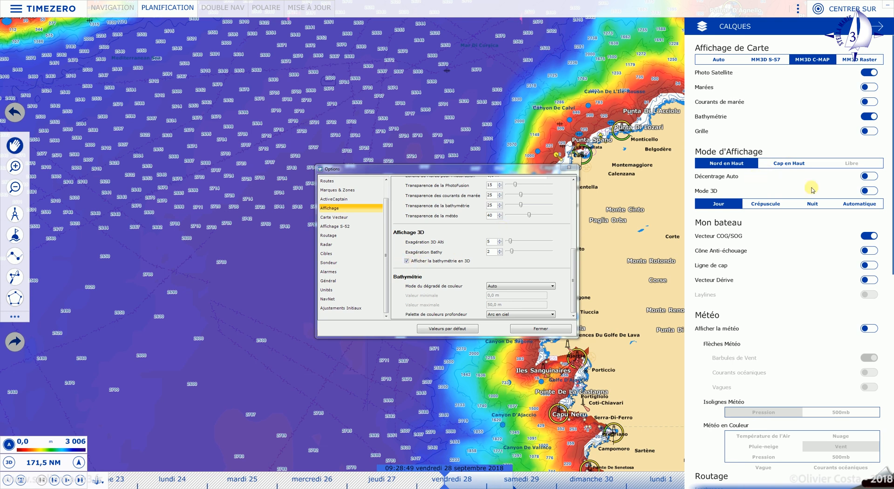
- Switch colour bathymetry and 3D bathymetry back off and show the Carte Vecteur page
{"action": "left_click", "coordinate": [406, 262]}
{"action": "scroll", "coordinate": [421, 269], "scroll_direction": "up", "scroll_amount": 2}
{"action": "scroll", "coordinate": [412, 245], "scroll_direction": "up", "scroll_amount": 4}
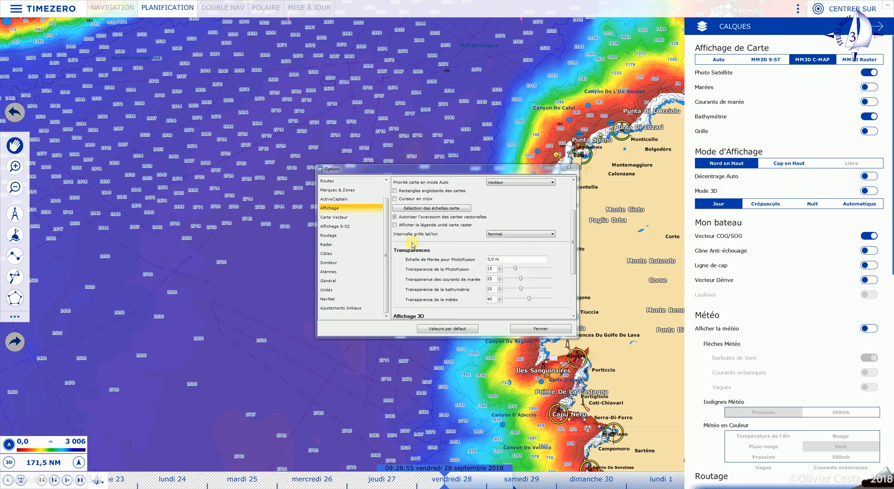
{"action": "left_click", "coordinate": [868, 116]}
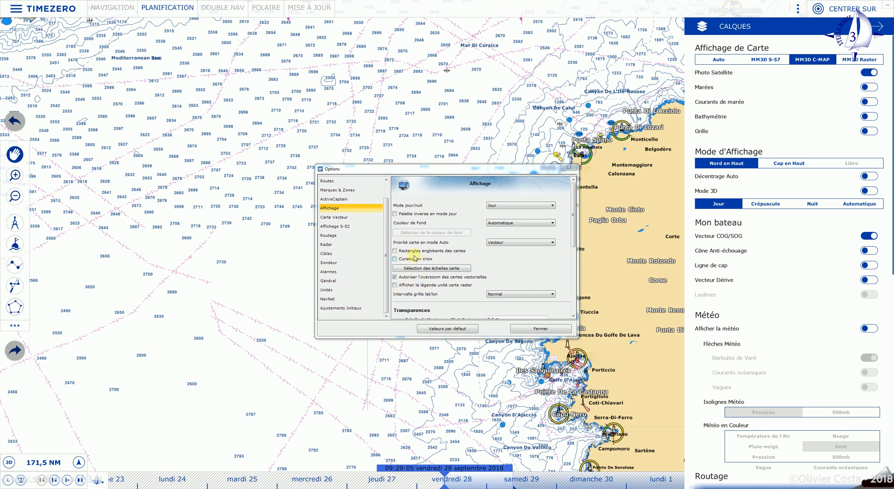
{"action": "scroll", "coordinate": [408, 268], "scroll_direction": "down", "scroll_amount": 5}
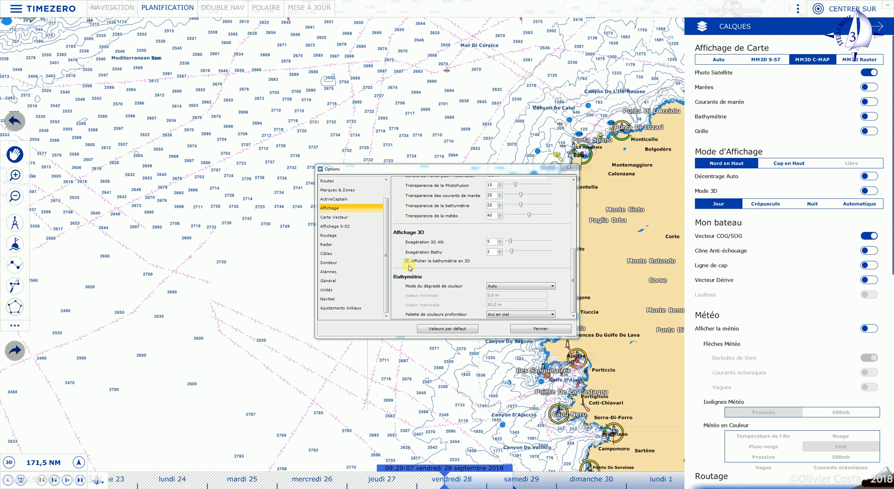
{"action": "left_click", "coordinate": [407, 261]}
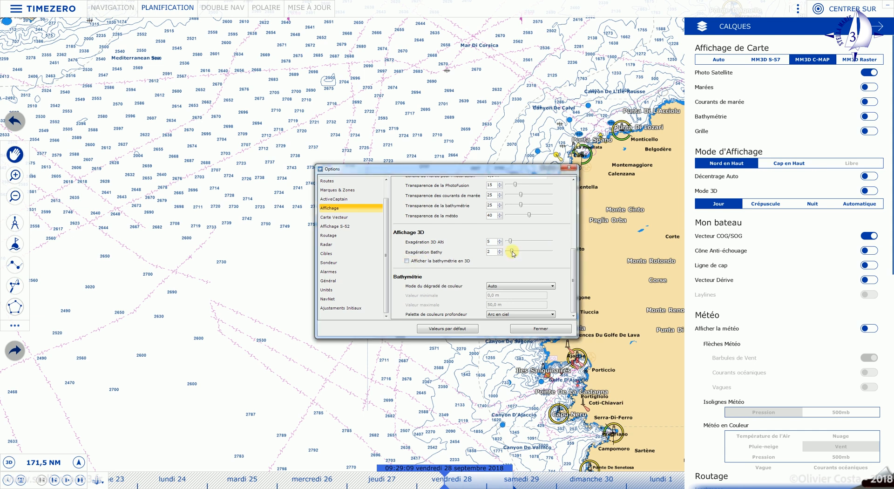
{"action": "left_click", "coordinate": [347, 217]}
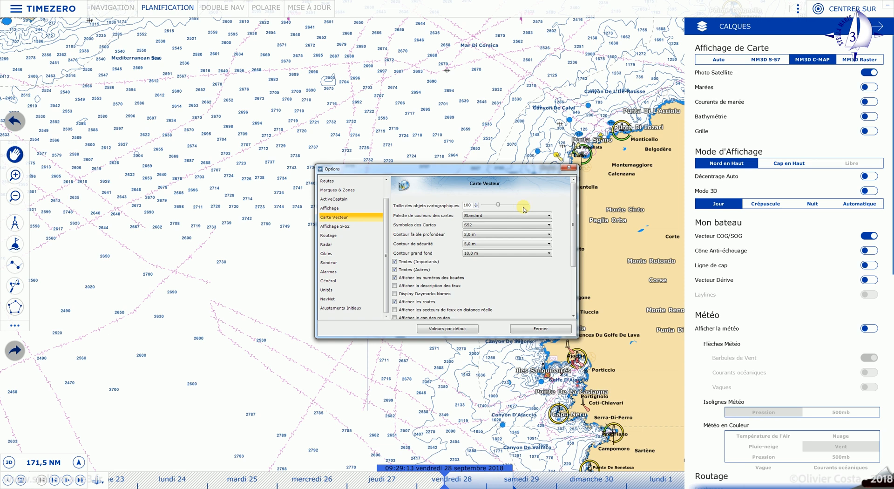
- Keep the Standard palette and pan the chart to the Saint-Raphaël bay
{"action": "left_click", "coordinate": [549, 215]}
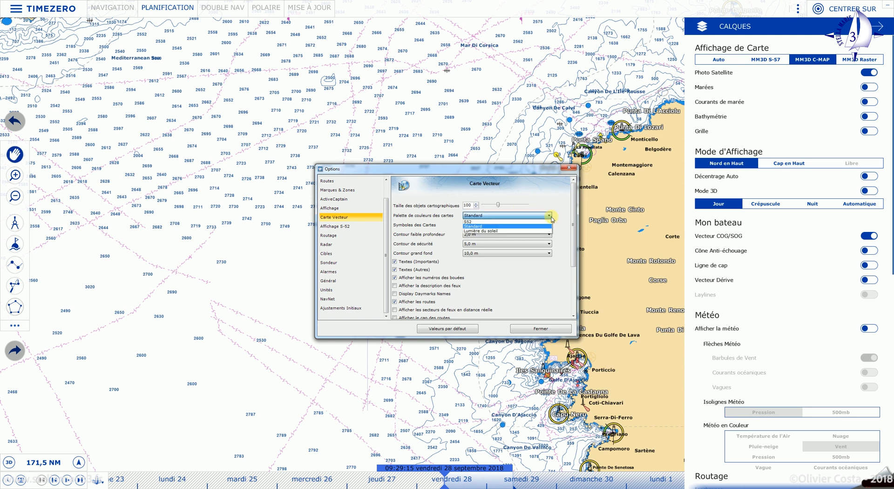
{"action": "left_click", "coordinate": [551, 217]}
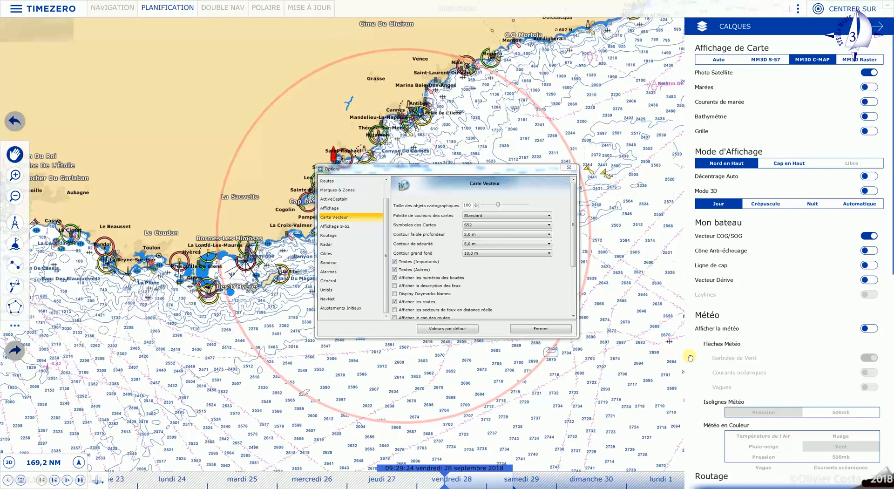
{"action": "left_click_drag", "start_coordinate": [690, 358], "coordinate": [688, 356]}
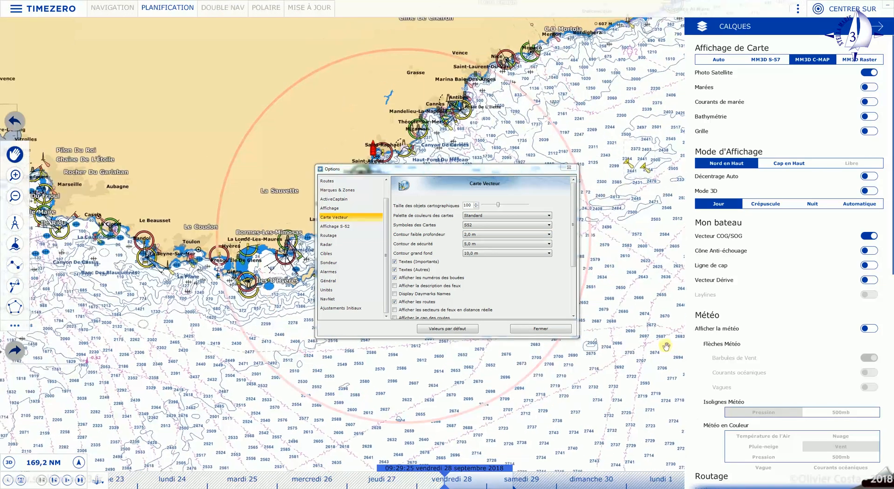
{"action": "left_click_drag", "start_coordinate": [540, 97], "coordinate": [362, 49]}
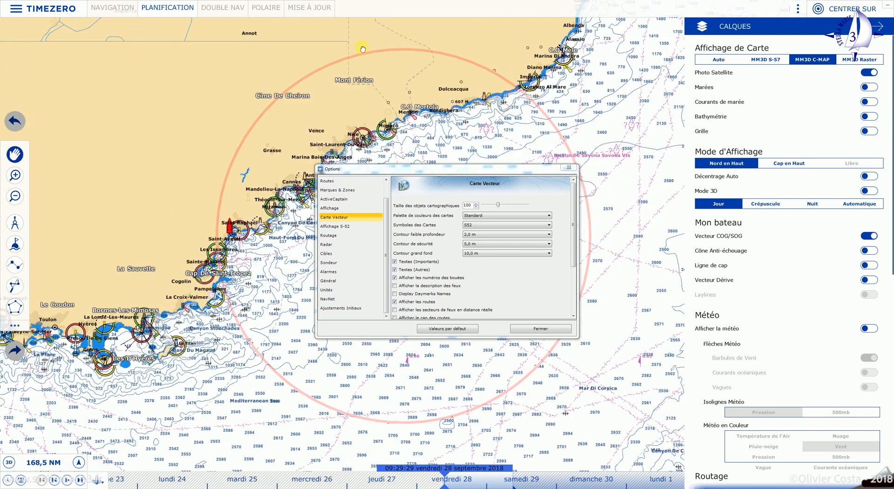
{"action": "scroll", "coordinate": [229, 238], "scroll_direction": "up", "scroll_amount": 10}
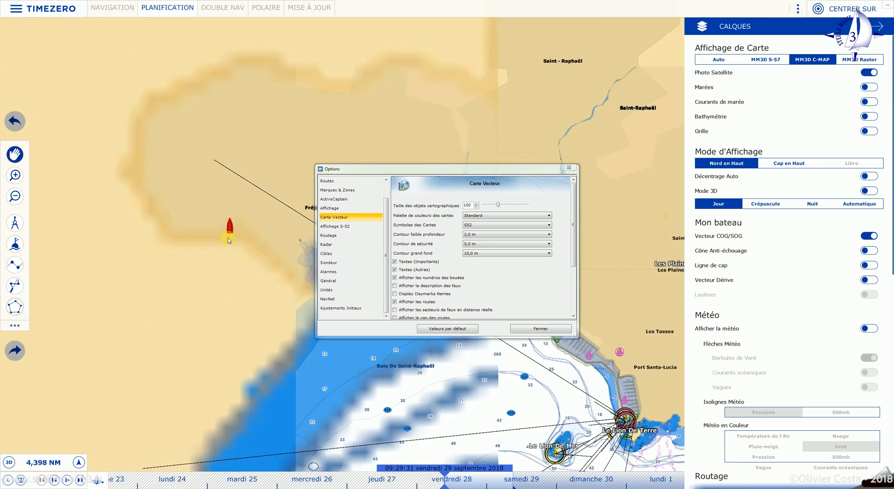
{"action": "left_click_drag", "start_coordinate": [242, 376], "coordinate": [184, 56]}
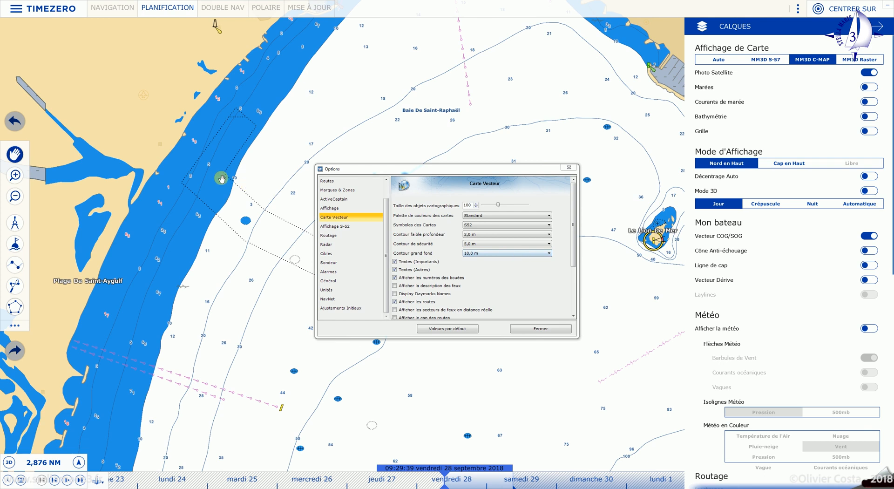
- Set the shallow contour to 3,0 m and the deep contour to 30,0 m
{"action": "left_click", "coordinate": [550, 234]}
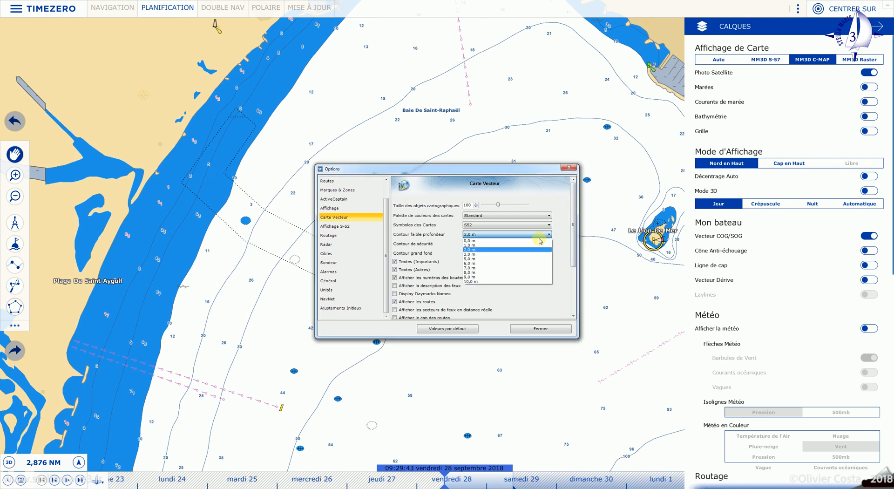
{"action": "left_click", "coordinate": [484, 255]}
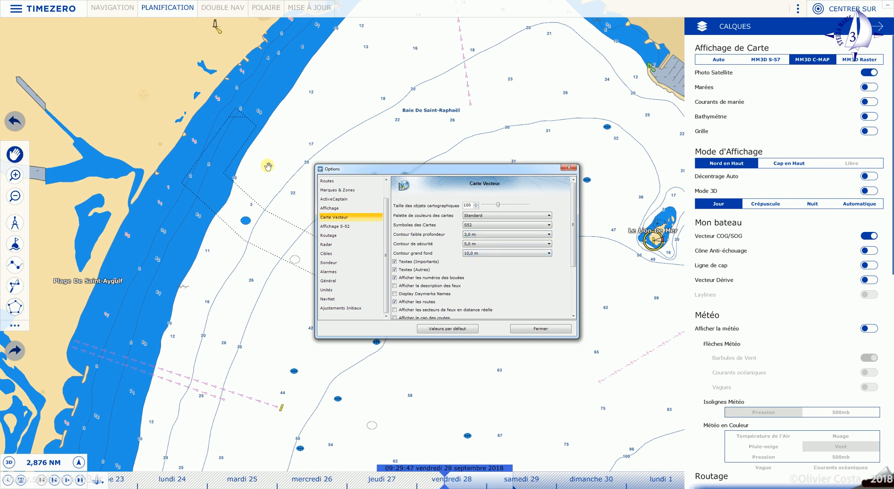
{"action": "left_click", "coordinate": [549, 255]}
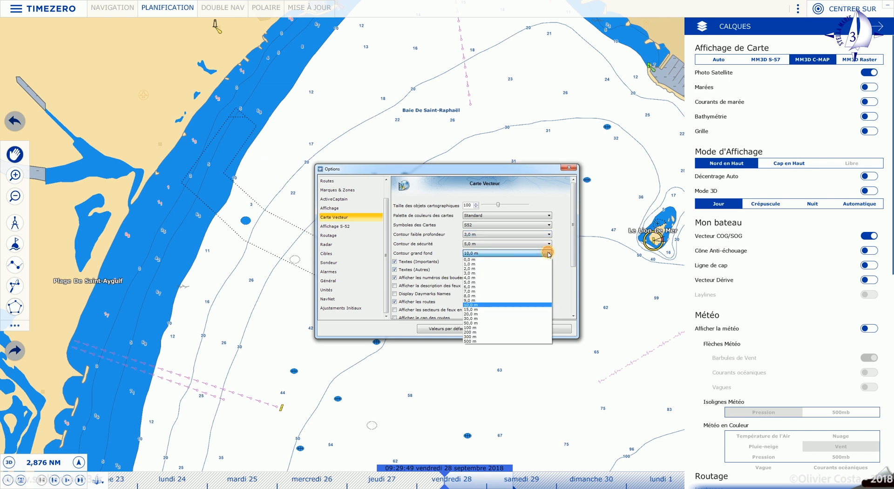
{"action": "left_click", "coordinate": [502, 319]}
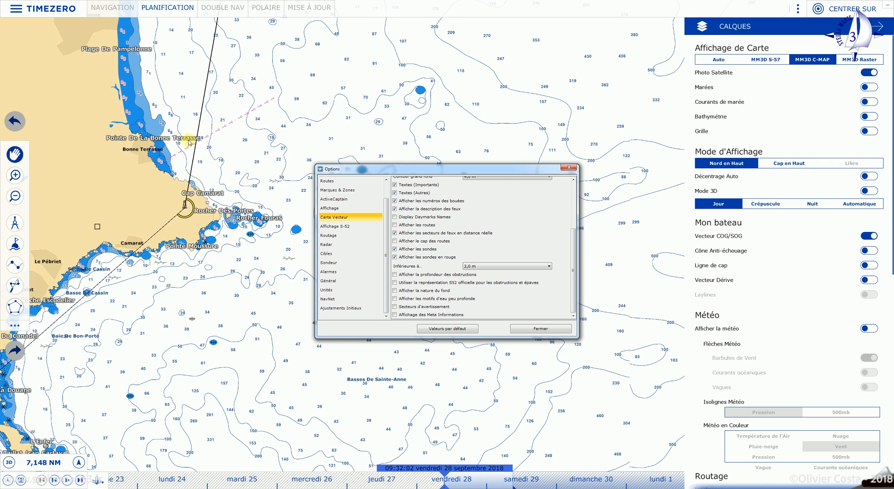
- Disable real-distance light sectors and show soundings under 3,0 m in red
{"action": "left_click", "coordinate": [394, 233]}
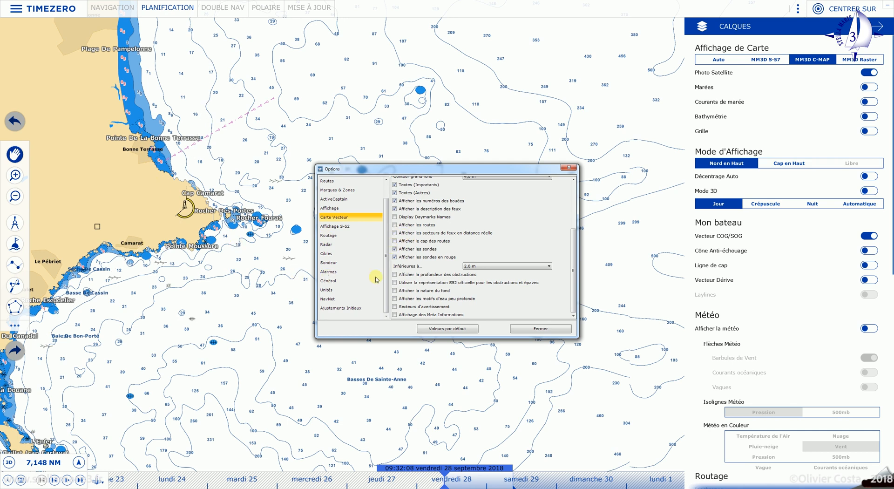
{"action": "left_click", "coordinate": [395, 249]}
{"action": "left_click", "coordinate": [395, 249]}
{"action": "left_click", "coordinate": [395, 257]}
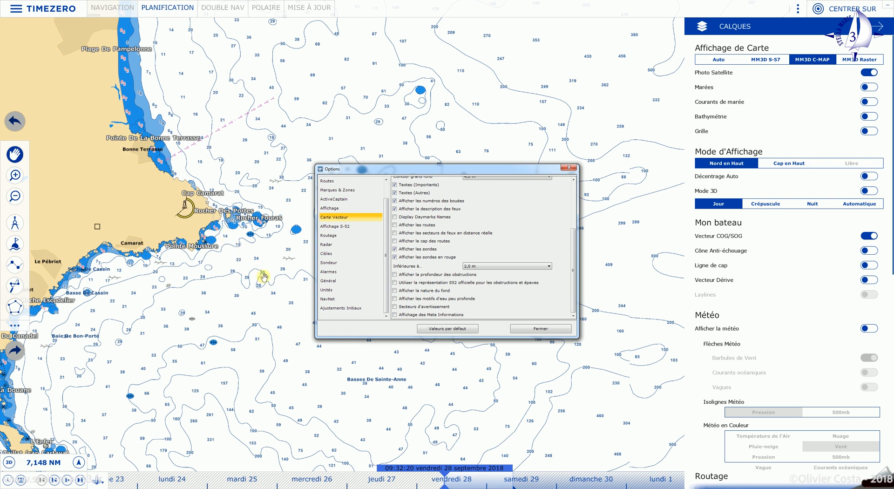
{"action": "left_click", "coordinate": [550, 266]}
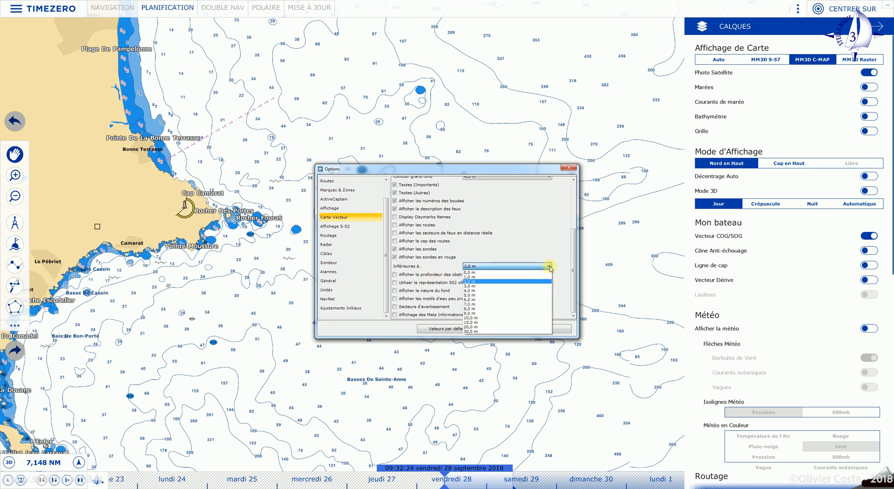
{"action": "left_click", "coordinate": [498, 286]}
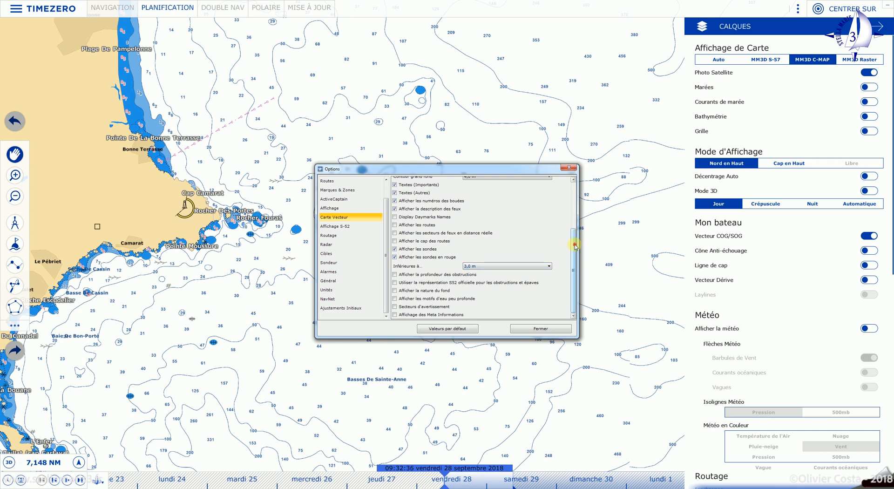
{"action": "left_click_drag", "start_coordinate": [572, 246], "coordinate": [569, 233]}
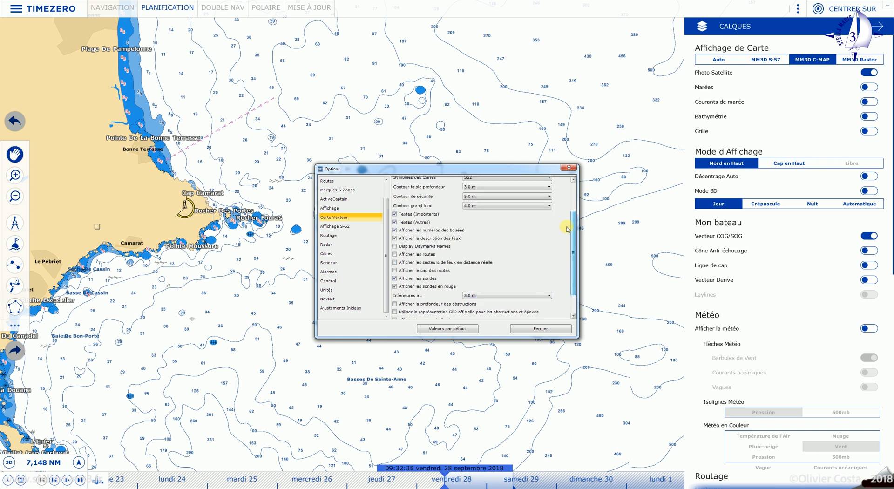
- On the Affichage S-52 page, keep Personnalisé mode and toggle chart information objects on and off
{"action": "left_click", "coordinate": [351, 229]}
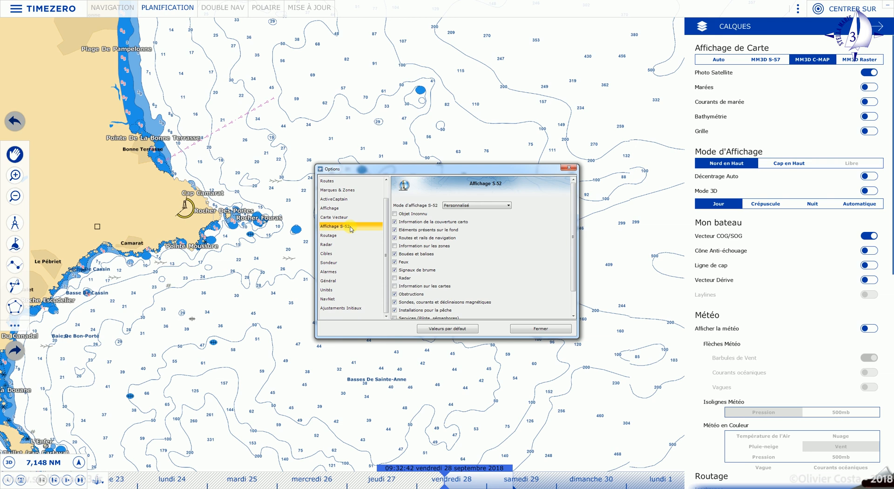
{"action": "left_click", "coordinate": [501, 207]}
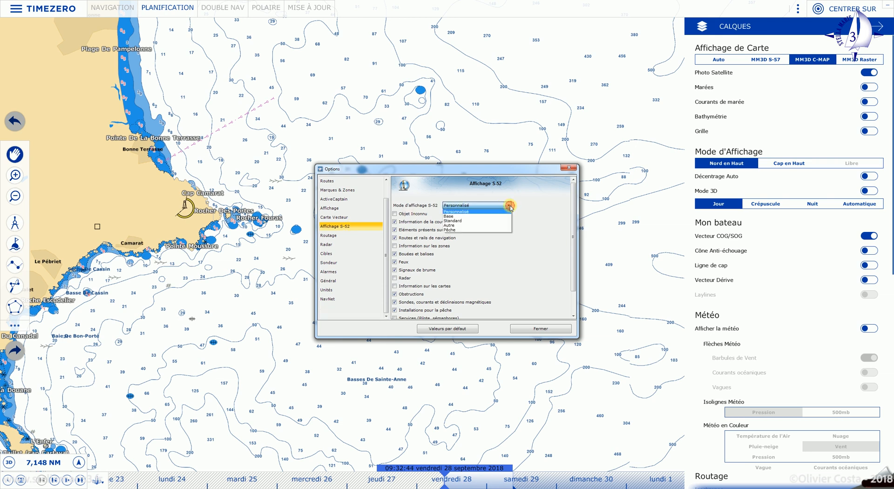
{"action": "left_click", "coordinate": [466, 211]}
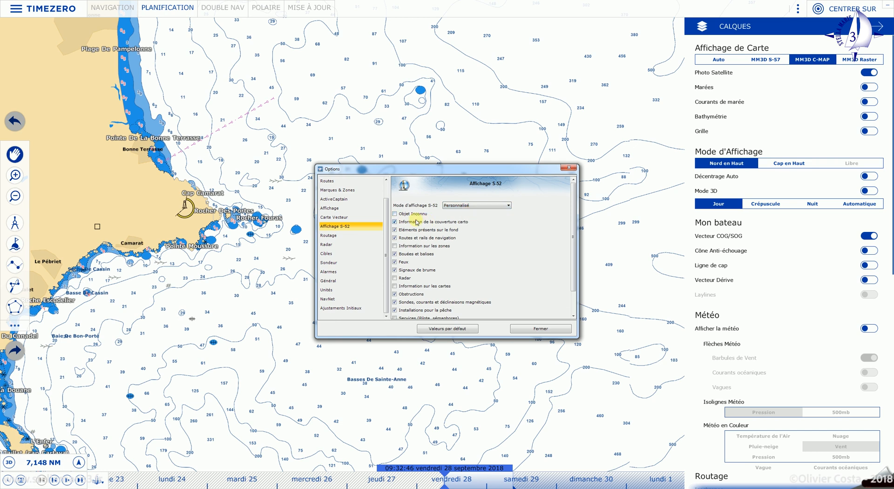
{"action": "scroll", "coordinate": [429, 285], "scroll_direction": "down", "scroll_amount": 1}
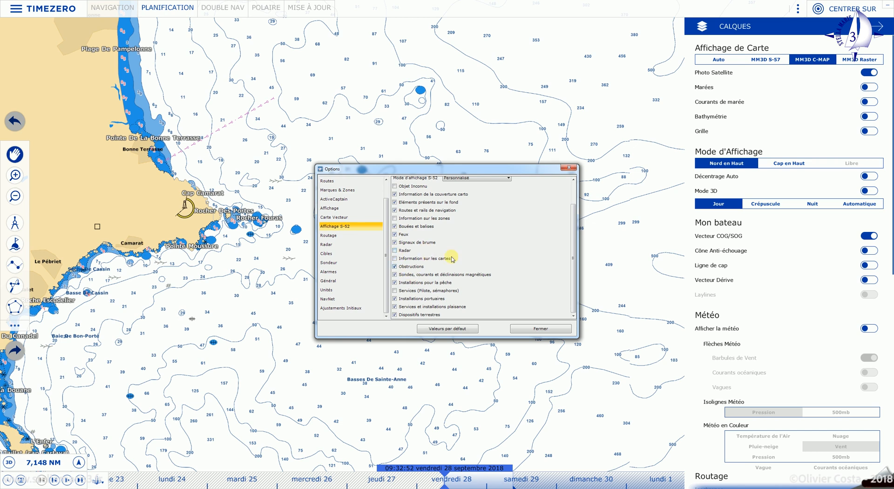
{"action": "left_click", "coordinate": [395, 258]}
{"action": "left_click", "coordinate": [395, 258]}
{"action": "scroll", "coordinate": [470, 285], "scroll_direction": "up", "scroll_amount": 1}
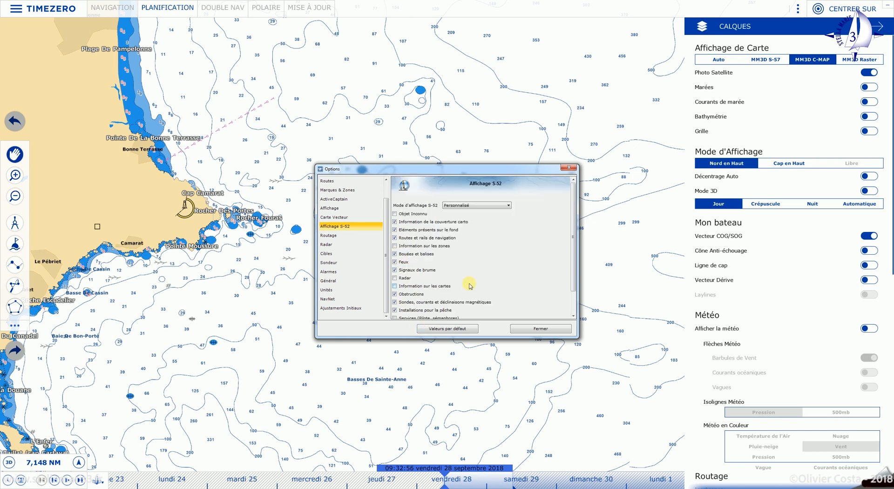
- Try the Base and Standard S-52 display modes, then return to Personnalisé
{"action": "left_click", "coordinate": [508, 206]}
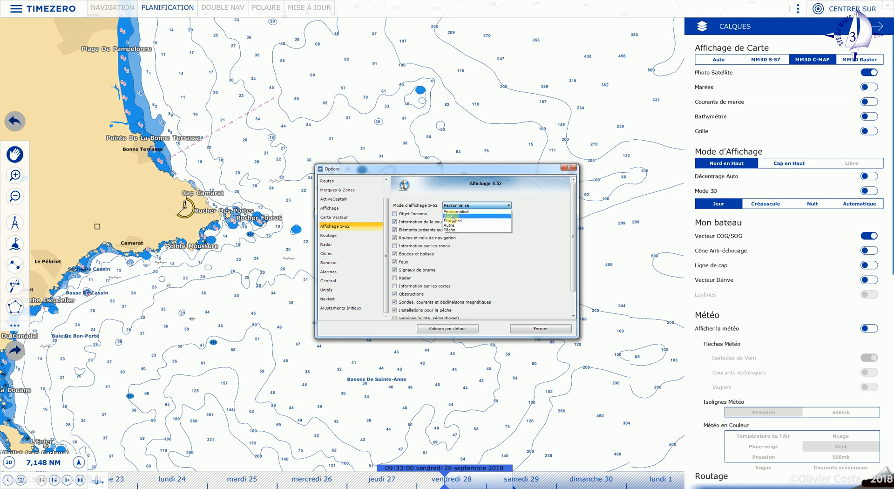
{"action": "left_click", "coordinate": [453, 217]}
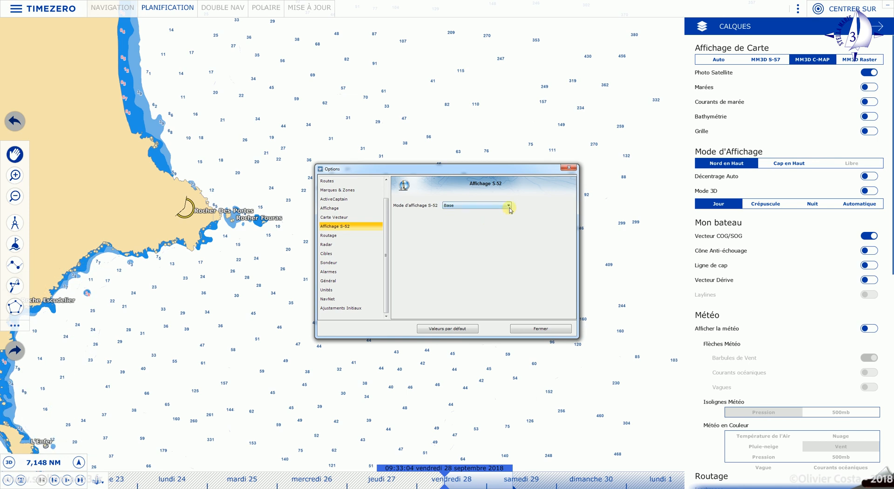
{"action": "scroll", "coordinate": [263, 215], "scroll_direction": "down", "scroll_amount": 5}
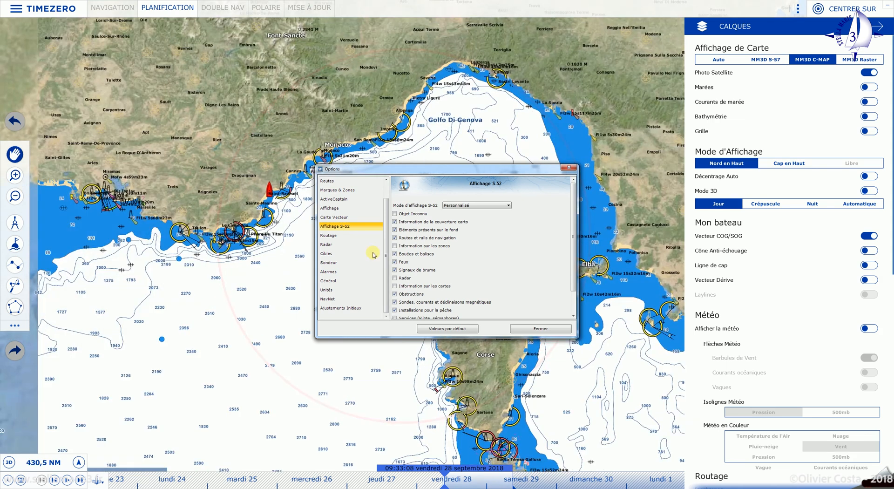
{"action": "left_click", "coordinate": [512, 208]}
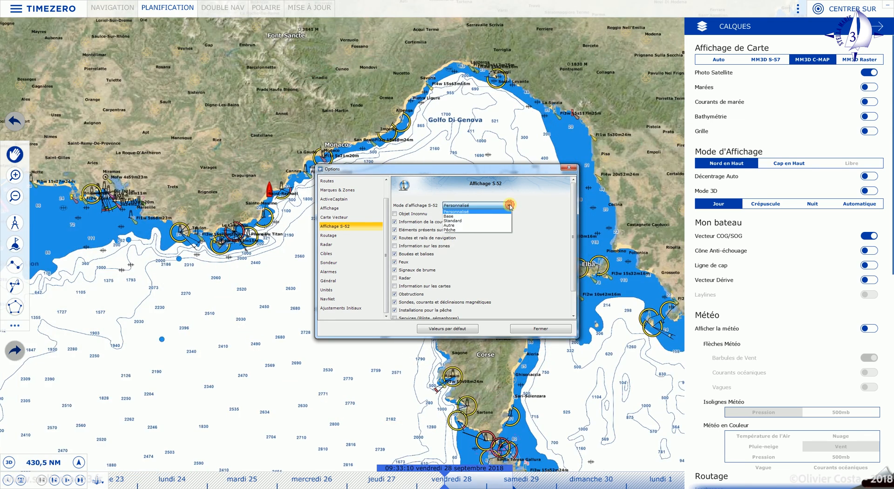
{"action": "left_click", "coordinate": [461, 216]}
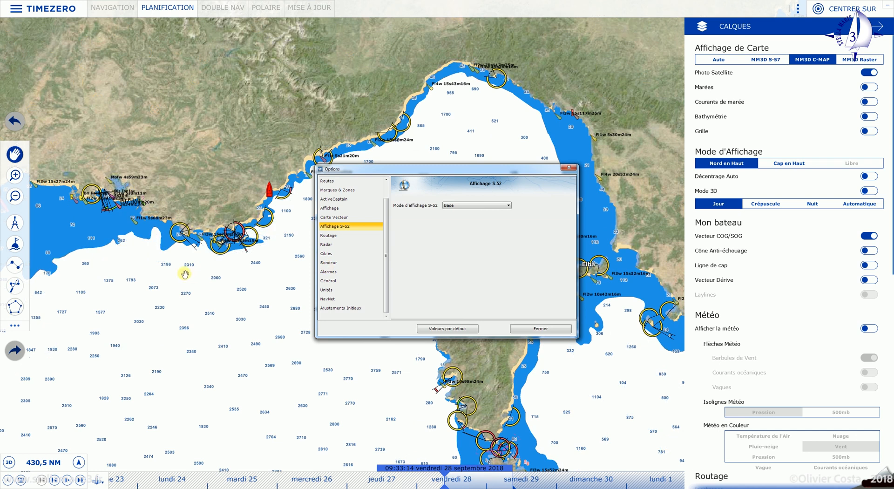
{"action": "left_click", "coordinate": [511, 206]}
{"action": "left_click", "coordinate": [450, 223]}
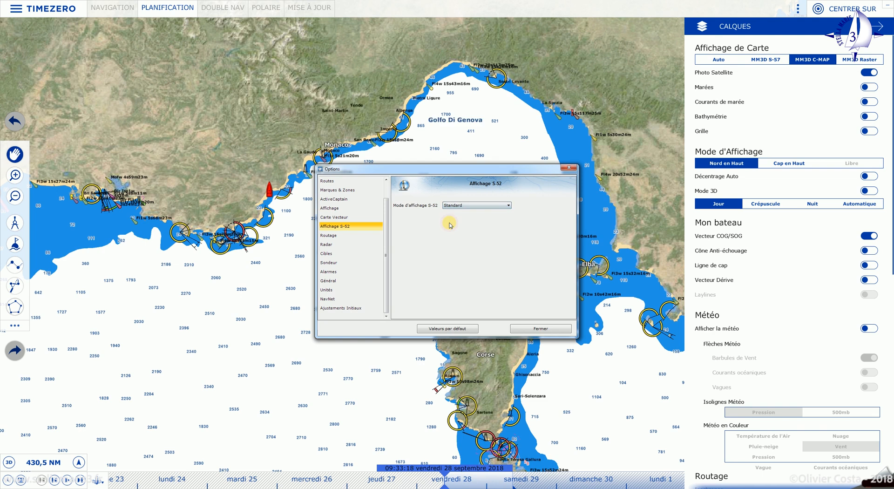
{"action": "left_click", "coordinate": [510, 205]}
{"action": "left_click", "coordinate": [491, 211]}
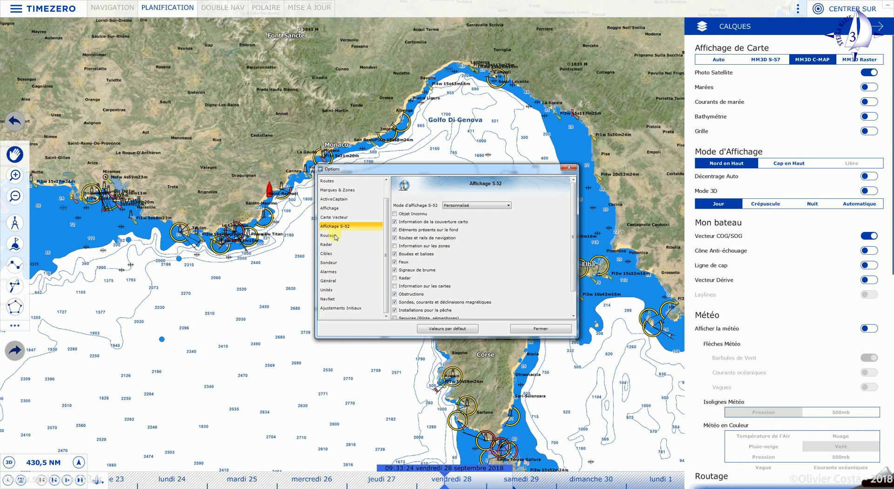
{"action": "scroll", "coordinate": [476, 251], "scroll_direction": "down", "scroll_amount": 2}
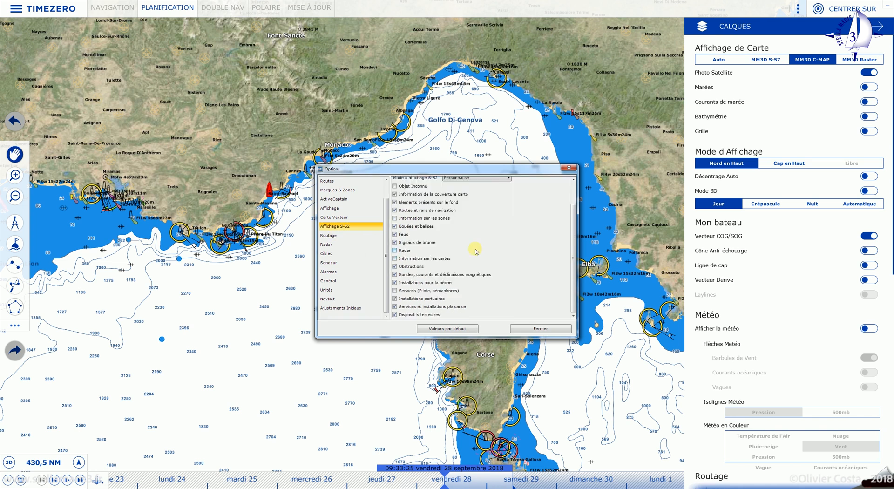
- In Routage, set the maximum wind force to 30,0 kt
{"action": "left_click", "coordinate": [330, 236]}
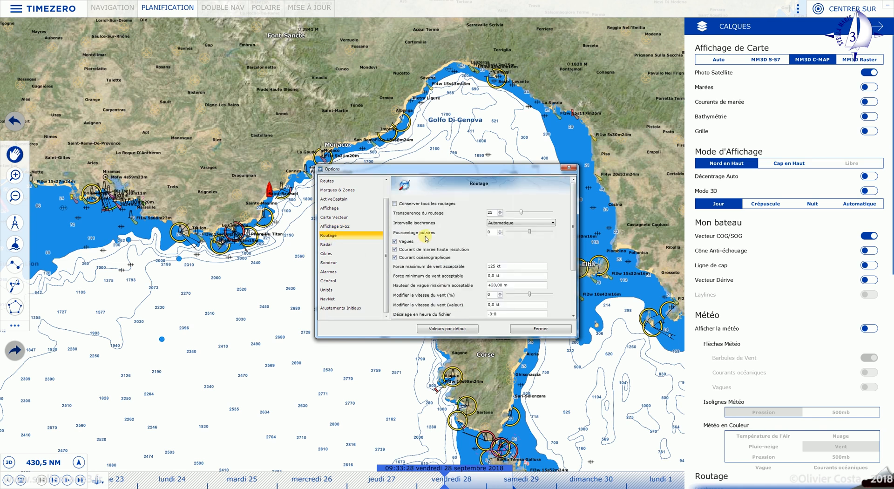
{"action": "double_click", "coordinate": [495, 269]}
{"action": "scroll", "coordinate": [426, 245], "scroll_direction": "down", "scroll_amount": 3}
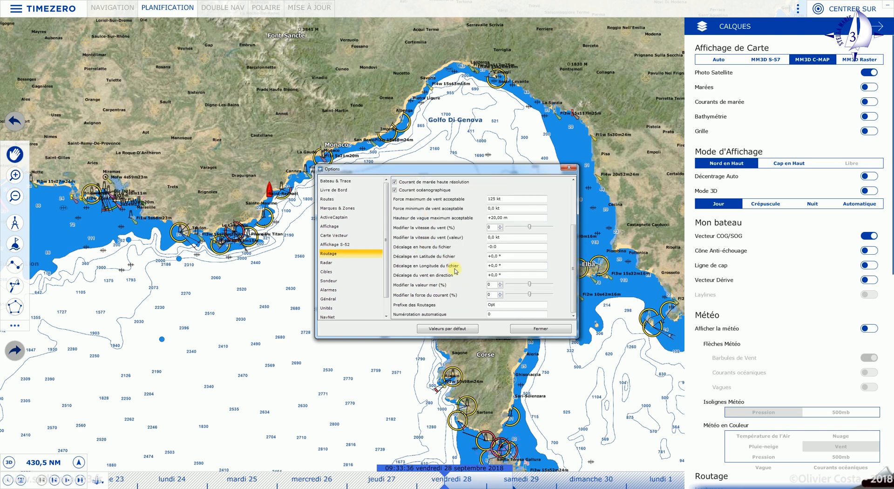
{"action": "scroll", "coordinate": [455, 269], "scroll_direction": "up", "scroll_amount": 3}
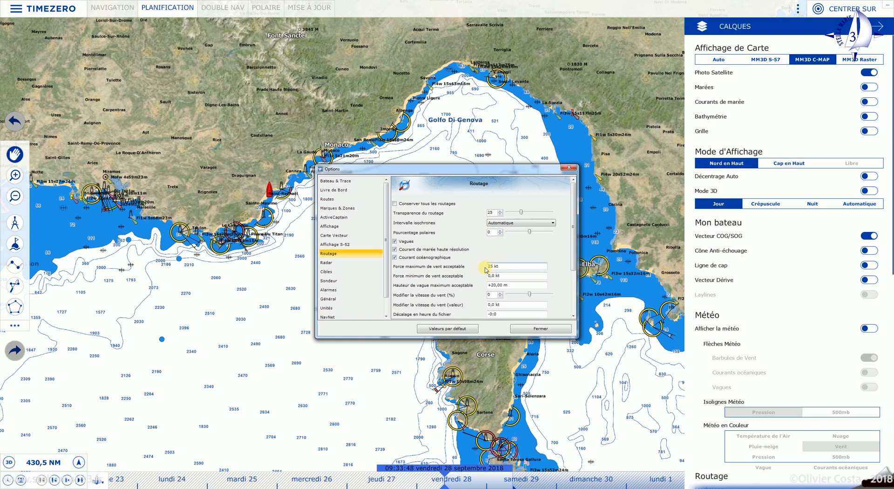
{"action": "type", "text": "30"}
{"action": "left_click", "coordinate": [502, 267]}
- Adjust the routing sliders, leaving max wave height +5,00 m and wind speed modifier 20%
{"action": "left_click_drag", "start_coordinate": [530, 232], "coordinate": [524, 233]}
{"action": "left_click_drag", "start_coordinate": [521, 234], "coordinate": [522, 232]}
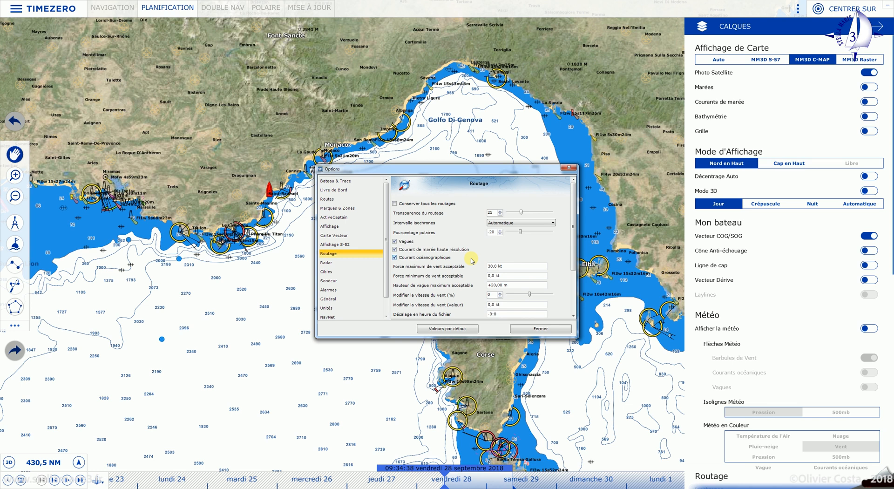
{"action": "scroll", "coordinate": [472, 261], "scroll_direction": "down", "scroll_amount": 3}
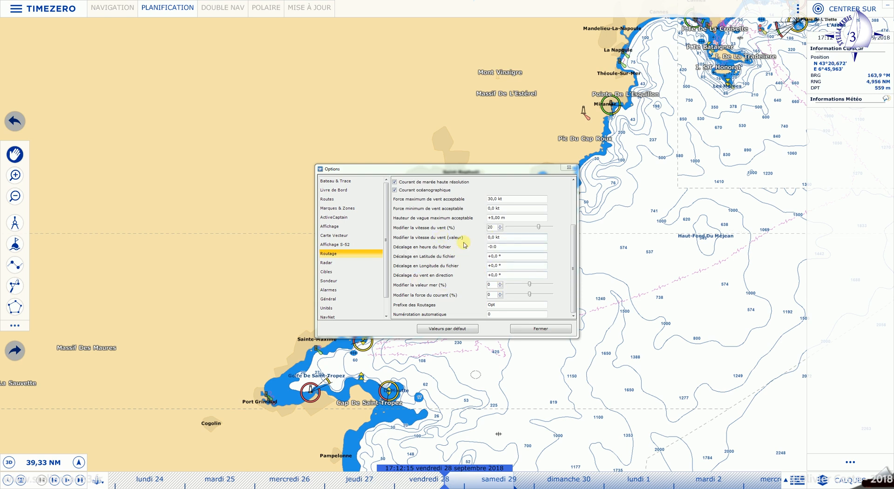
- Review the Radar settings, then move on to the Cibles targets page
{"action": "left_click", "coordinate": [339, 266]}
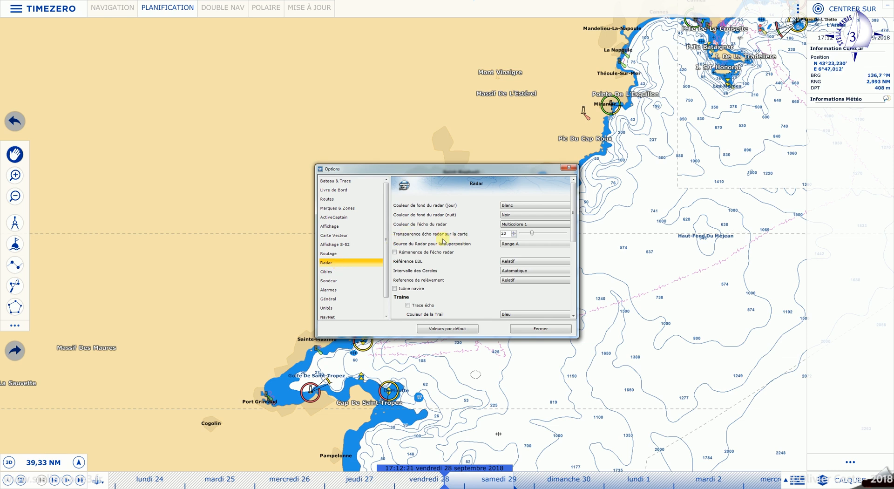
{"action": "scroll", "coordinate": [463, 278], "scroll_direction": "down", "scroll_amount": 5}
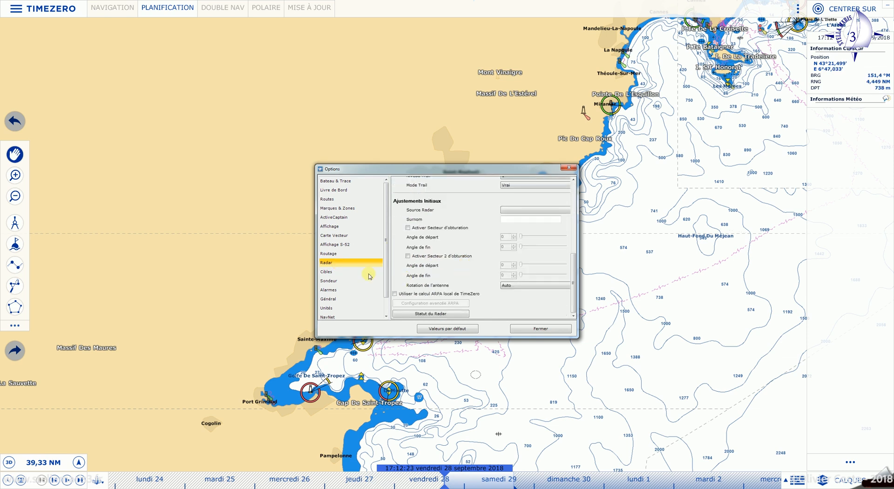
{"action": "left_click", "coordinate": [330, 273]}
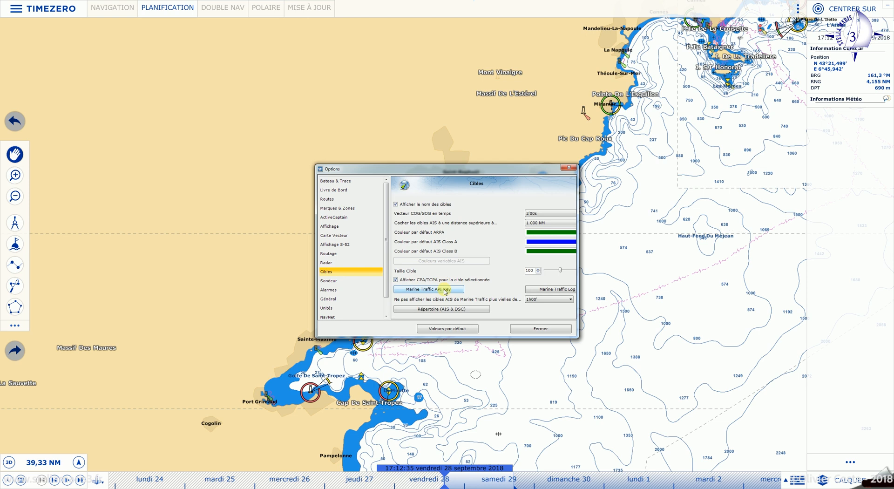
- Colour the listed boat yellow in the AIS & DSC directory and close it
{"action": "left_click", "coordinate": [436, 311]}
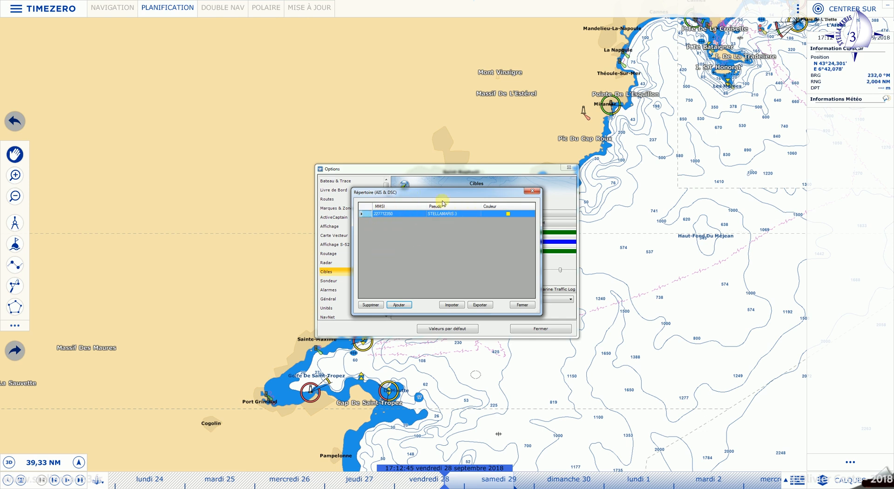
{"action": "left_click", "coordinate": [508, 215]}
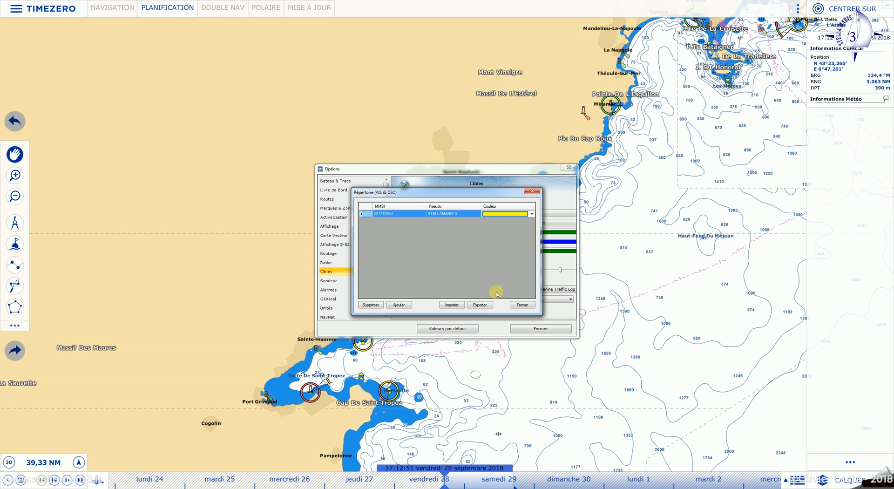
{"action": "left_click", "coordinate": [524, 305]}
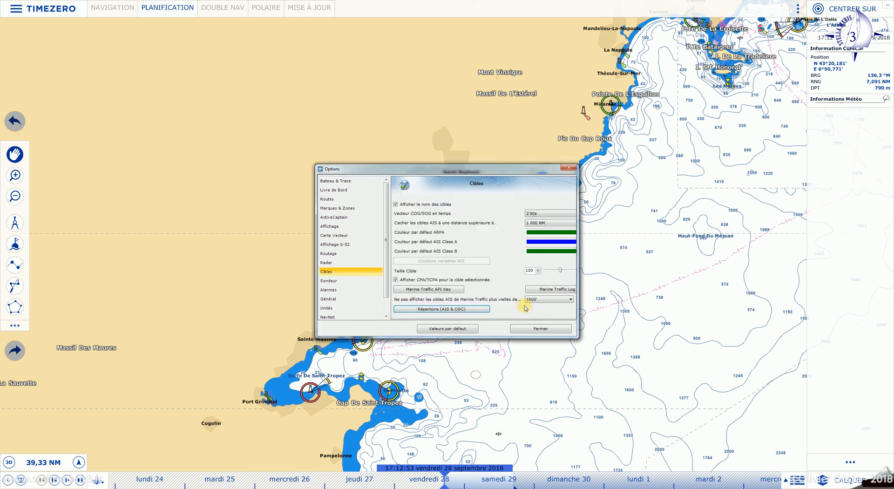
{"action": "left_click", "coordinate": [454, 310]}
{"action": "left_click", "coordinate": [509, 214]}
{"action": "left_click", "coordinate": [532, 214]}
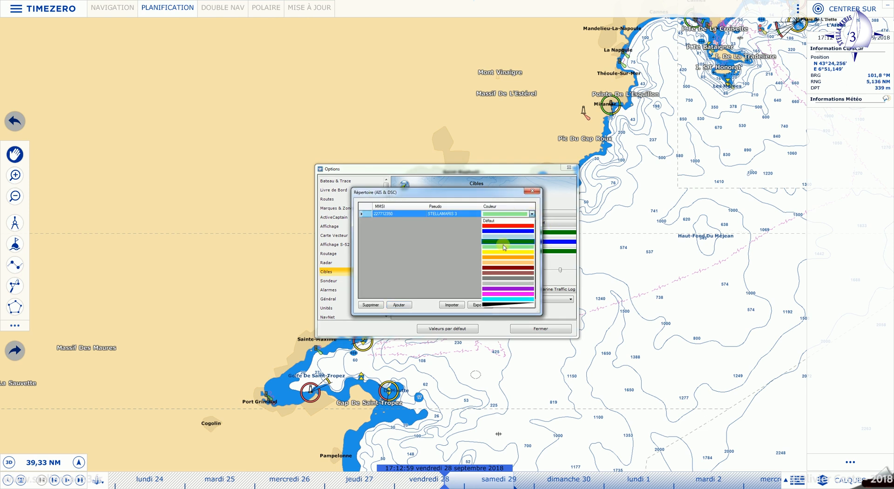
{"action": "left_click", "coordinate": [504, 254]}
{"action": "left_click", "coordinate": [519, 304]}
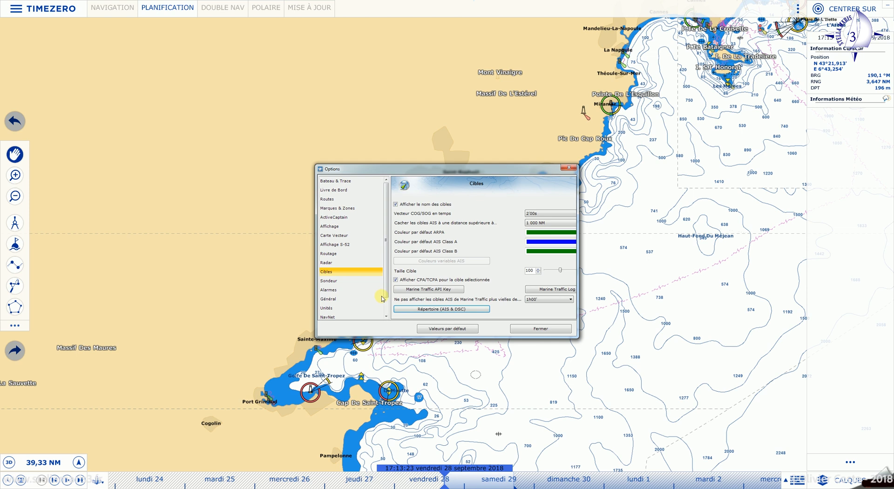
- Browse the Sondeur and Routes pages, then tick and untick the route-deviation alarm on Alarmes
{"action": "left_click", "coordinate": [337, 282]}
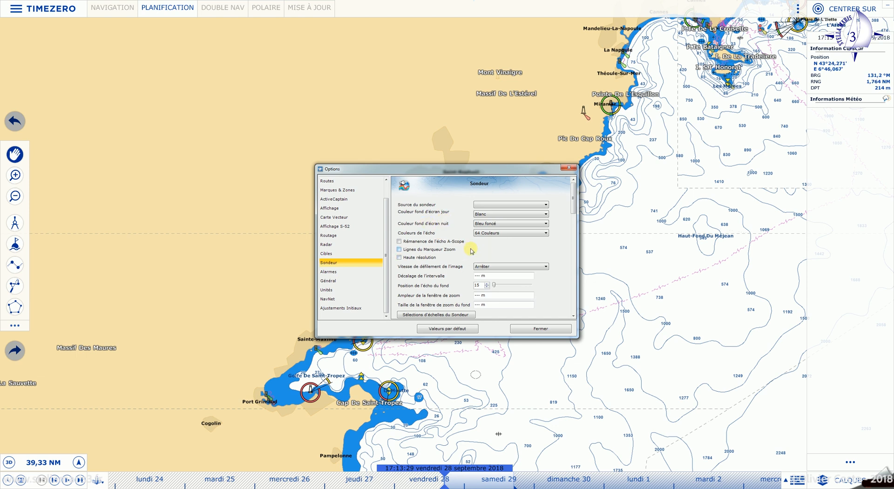
{"action": "scroll", "coordinate": [490, 252], "scroll_direction": "down", "scroll_amount": 10}
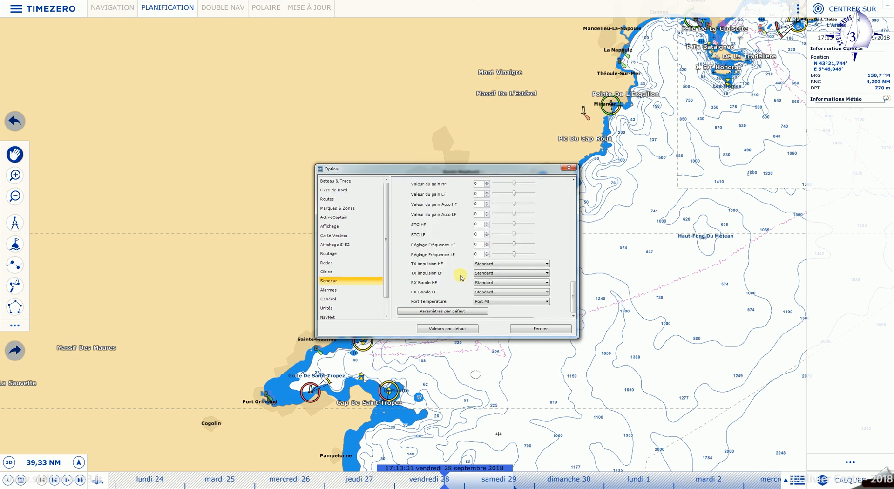
{"action": "scroll", "coordinate": [461, 278], "scroll_direction": "up", "scroll_amount": 10}
{"action": "left_click", "coordinate": [333, 291]}
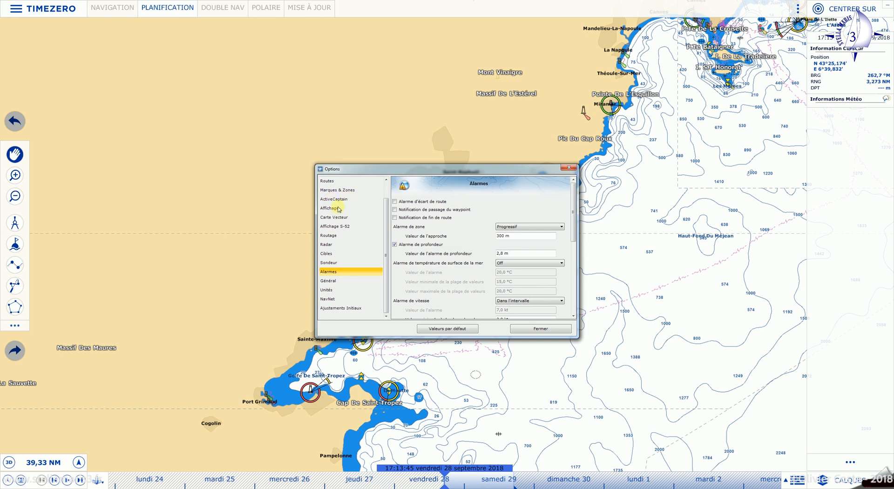
{"action": "left_click", "coordinate": [331, 182]}
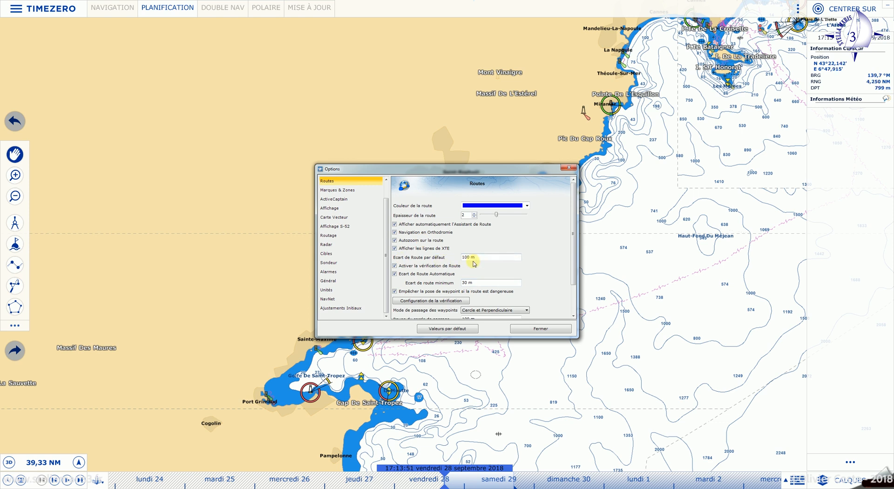
{"action": "left_click", "coordinate": [333, 273]}
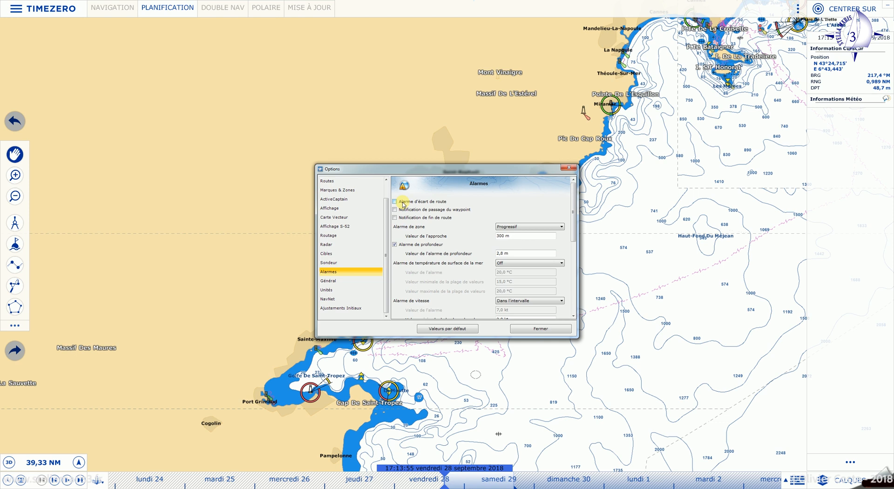
{"action": "left_click", "coordinate": [395, 202]}
{"action": "left_click", "coordinate": [395, 202]}
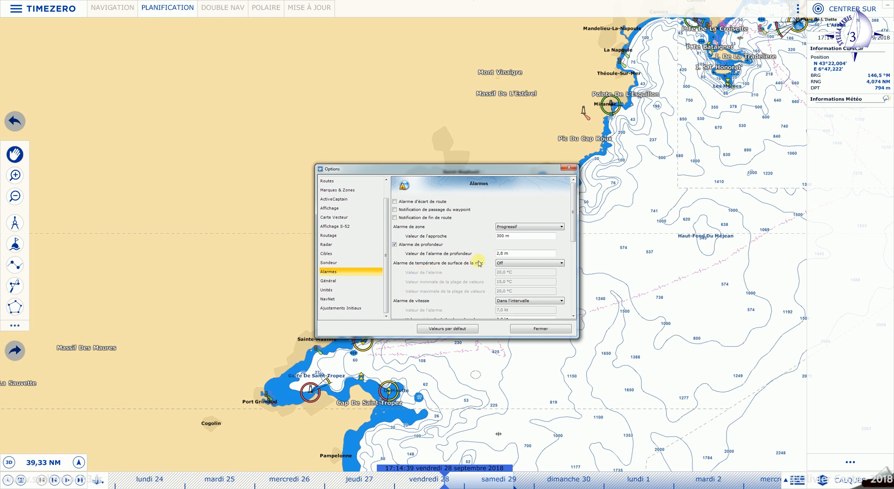
{"action": "scroll", "coordinate": [466, 264], "scroll_direction": "down", "scroll_amount": 3}
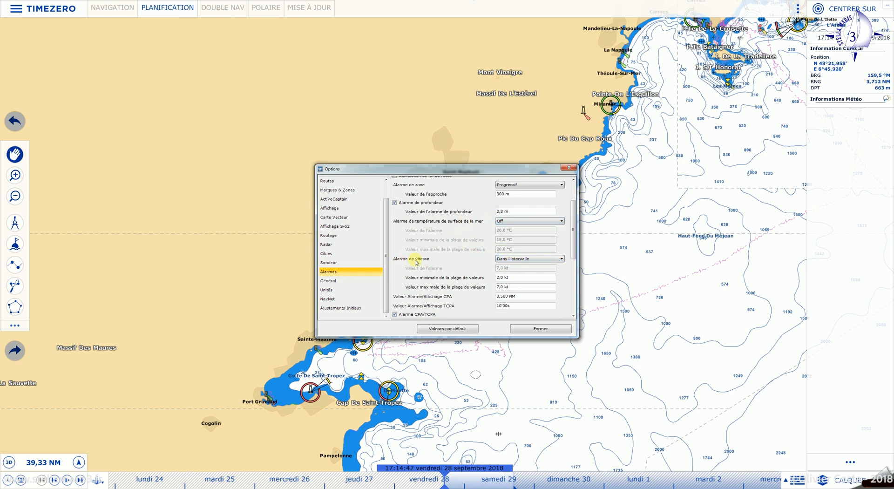
{"action": "left_click", "coordinate": [563, 260]}
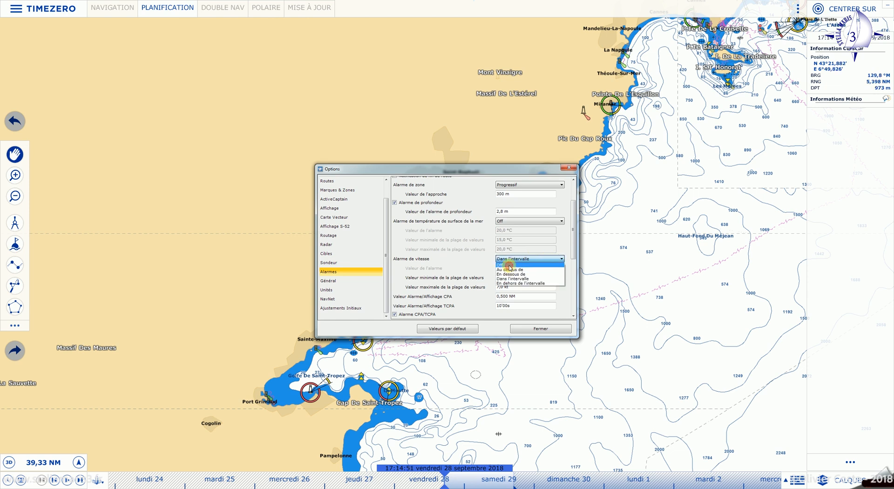
{"action": "left_click", "coordinate": [510, 268]}
{"action": "left_click", "coordinate": [562, 259]}
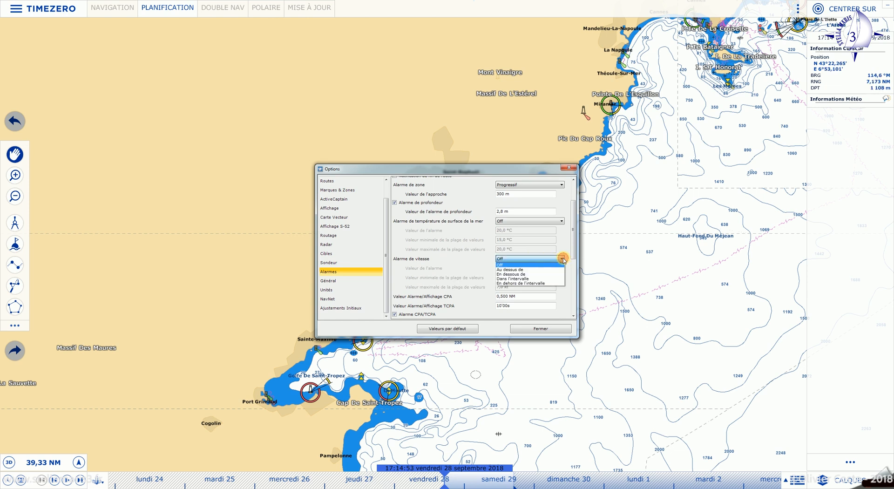
{"action": "left_click", "coordinate": [525, 270]}
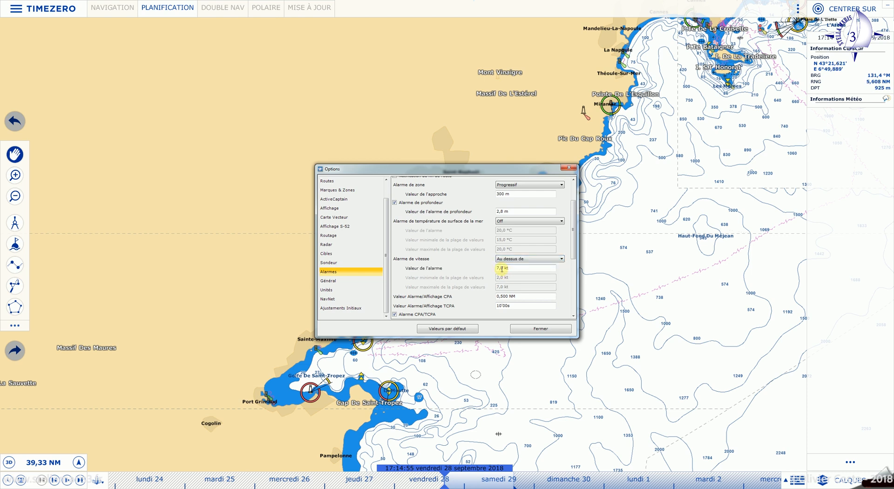
{"action": "left_click", "coordinate": [561, 259]}
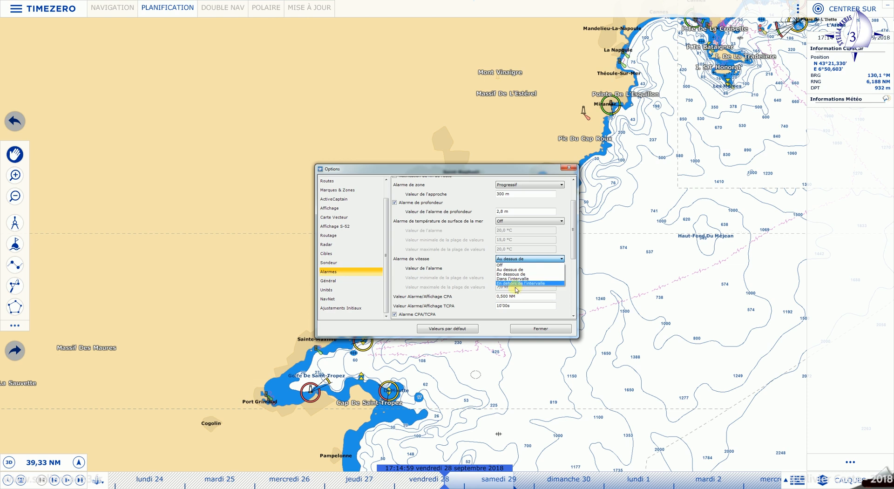
{"action": "left_click", "coordinate": [521, 278]}
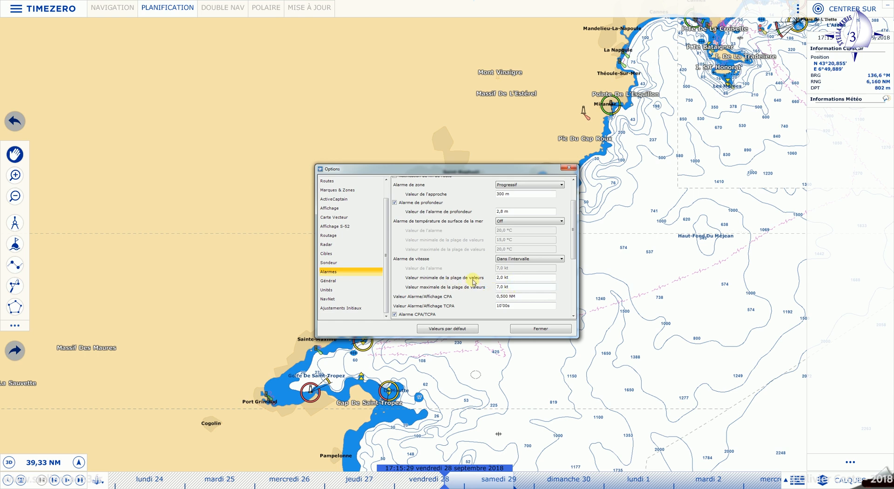
{"action": "scroll", "coordinate": [474, 281], "scroll_direction": "down", "scroll_amount": 3}
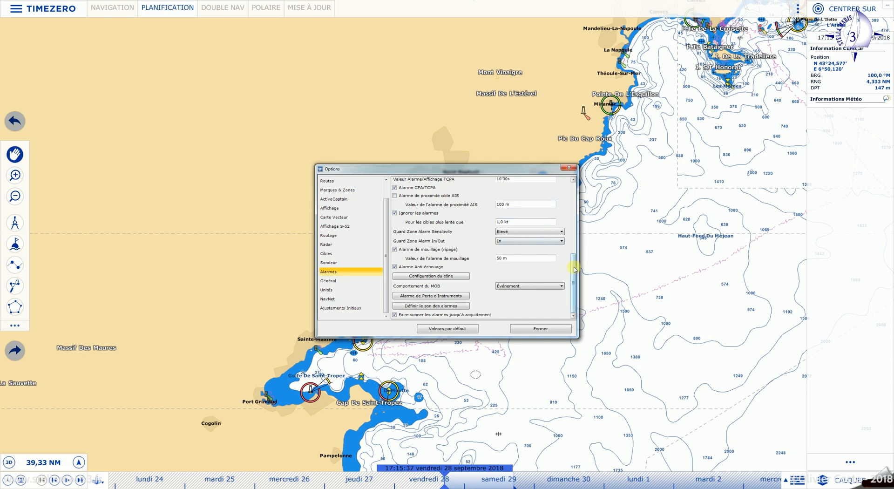
- Toggle the CPA/TCPA alarm several times, leaving it unchecked
{"action": "scroll", "coordinate": [574, 263], "scroll_direction": "up", "scroll_amount": 2}
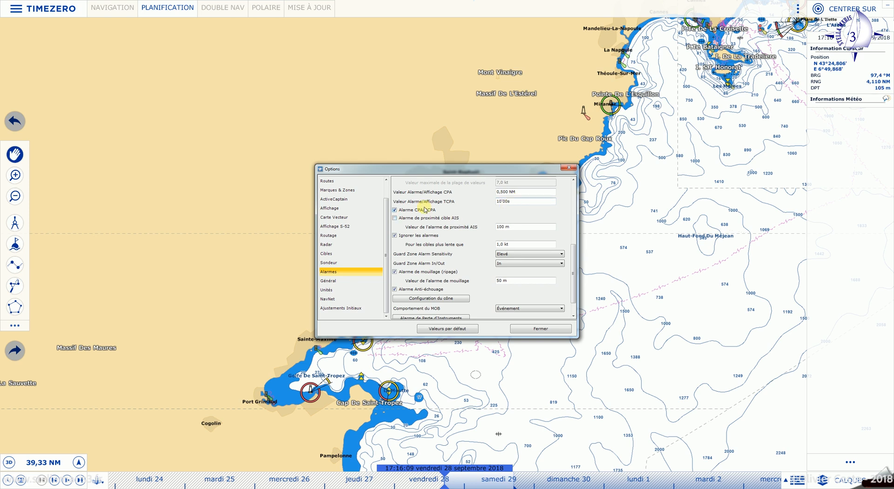
{"action": "left_click", "coordinate": [395, 210]}
{"action": "left_click", "coordinate": [395, 211]}
{"action": "left_click", "coordinate": [395, 210]}
{"action": "left_click", "coordinate": [395, 210]}
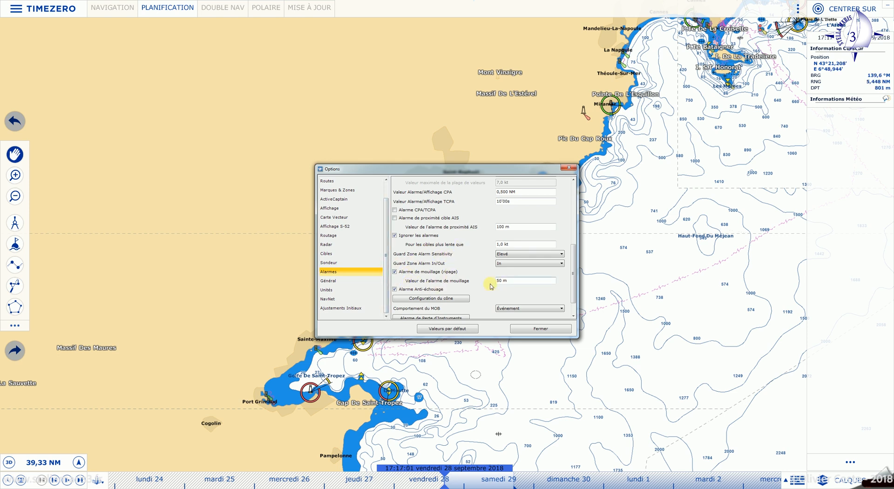
- Toggle the anchor alarm and pan the chart to centre its green circle around the boat
{"action": "left_click", "coordinate": [395, 272]}
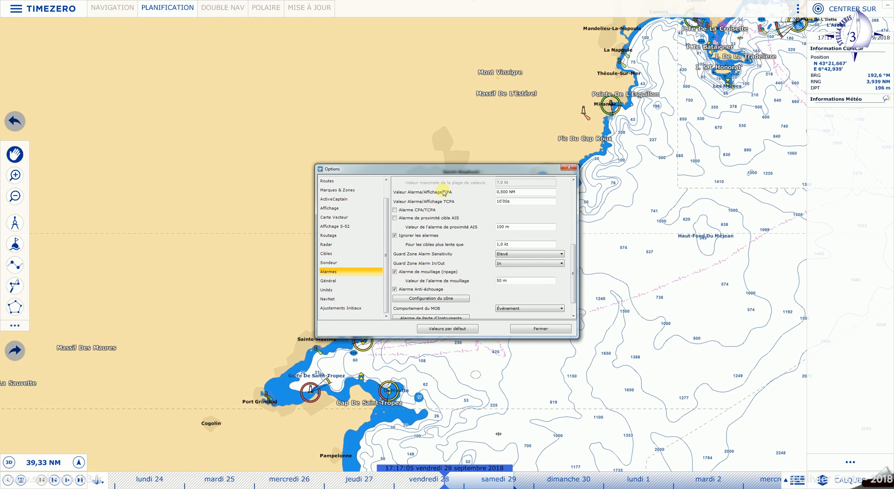
{"action": "left_click_drag", "start_coordinate": [691, 156], "coordinate": [484, 327]}
{"action": "scroll", "coordinate": [230, 393], "scroll_direction": "up", "scroll_amount": 5}
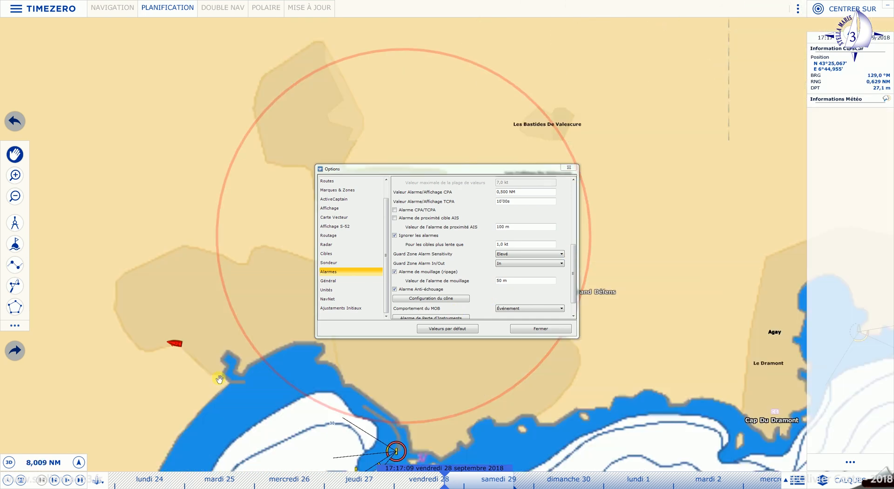
{"action": "scroll", "coordinate": [365, 388], "scroll_direction": "up", "scroll_amount": 5}
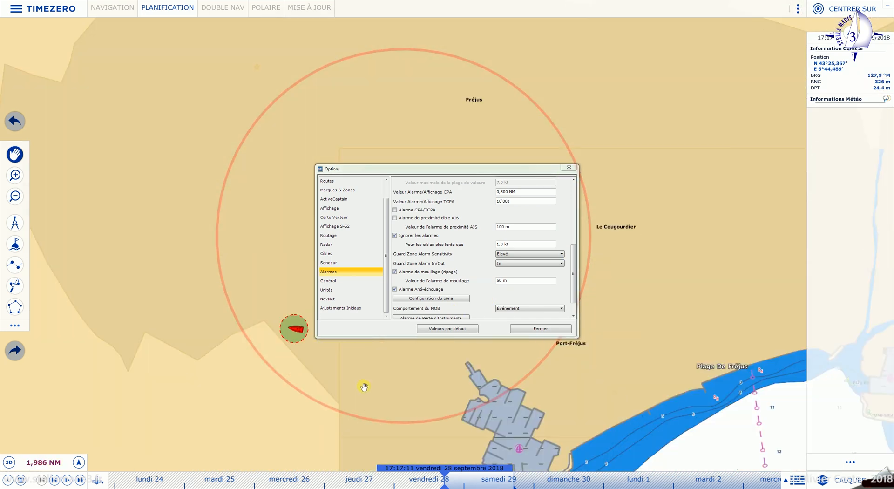
{"action": "left_click_drag", "start_coordinate": [70, 177], "coordinate": [294, 317]}
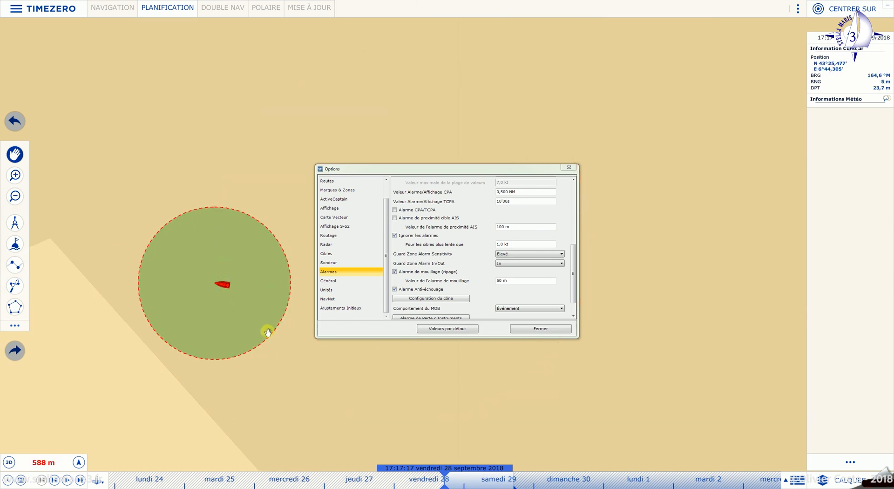
- Set the anchor alarm radius to 100 m with the alarm on and close Options
{"action": "left_click", "coordinate": [396, 272]}
{"action": "left_click", "coordinate": [496, 281]}
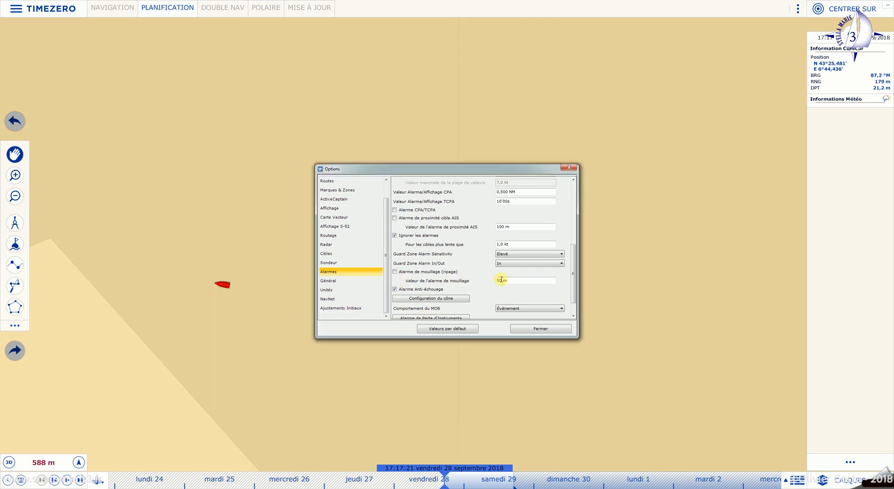
{"action": "left_click_drag", "start_coordinate": [499, 280], "coordinate": [494, 281]}
{"action": "left_click", "coordinate": [396, 273]}
{"action": "left_click", "coordinate": [500, 280]}
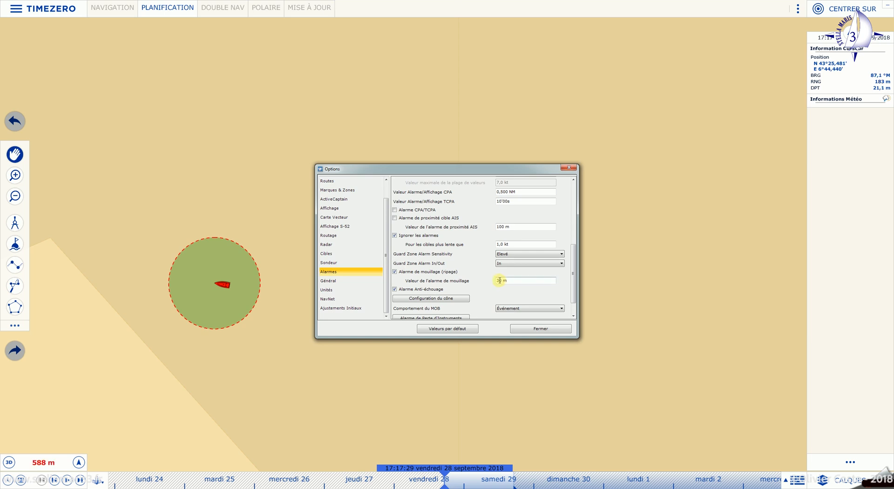
{"action": "left_click_drag", "start_coordinate": [498, 281], "coordinate": [485, 285]}
{"action": "scroll", "coordinate": [485, 284], "scroll_direction": "up", "scroll_amount": 5}
{"action": "left_click", "coordinate": [536, 328]}
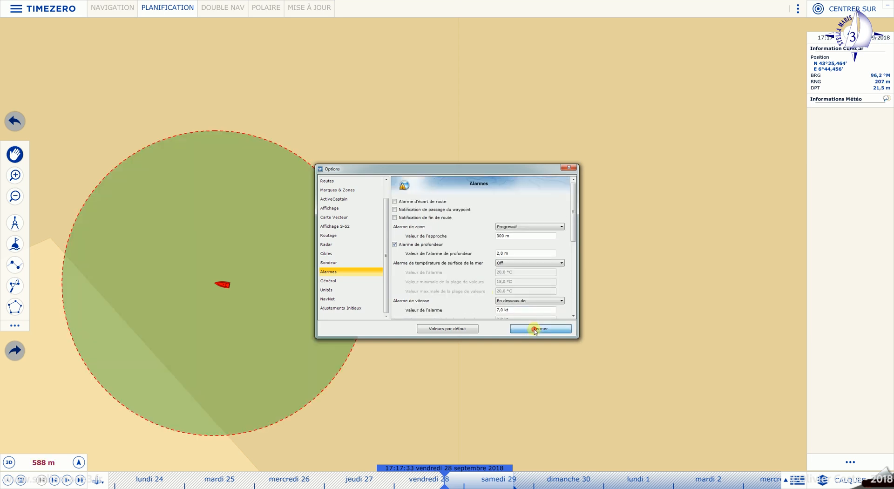
{"action": "left_click", "coordinate": [70, 7]}
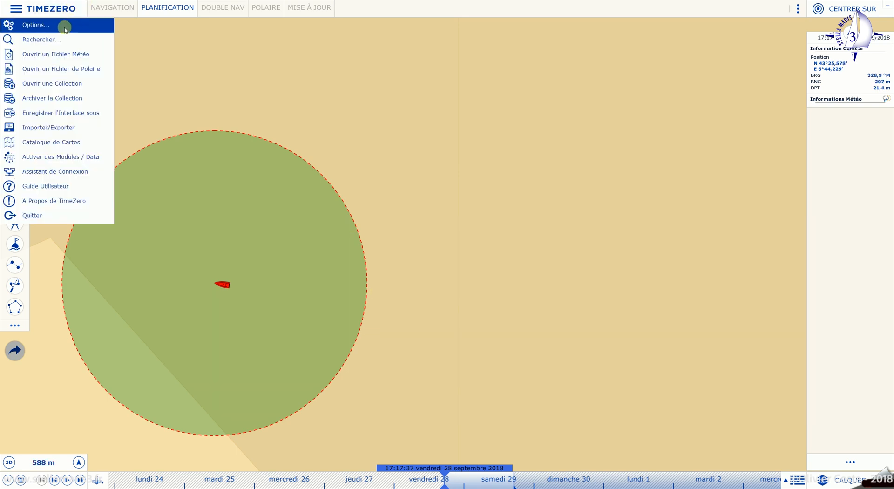
- Change the anchor alarm radius from 100 to 50 m, apply it, and reopen Options
{"action": "left_click", "coordinate": [65, 29]}
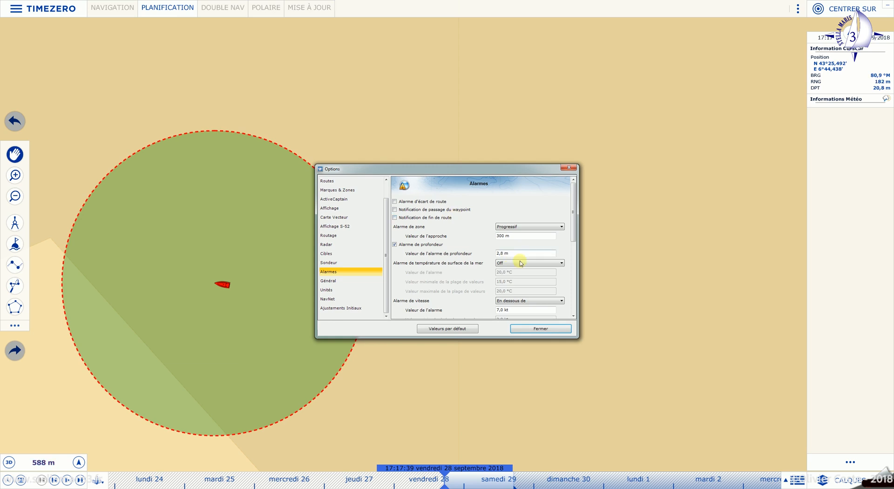
{"action": "scroll", "coordinate": [499, 273], "scroll_direction": "down", "scroll_amount": 5}
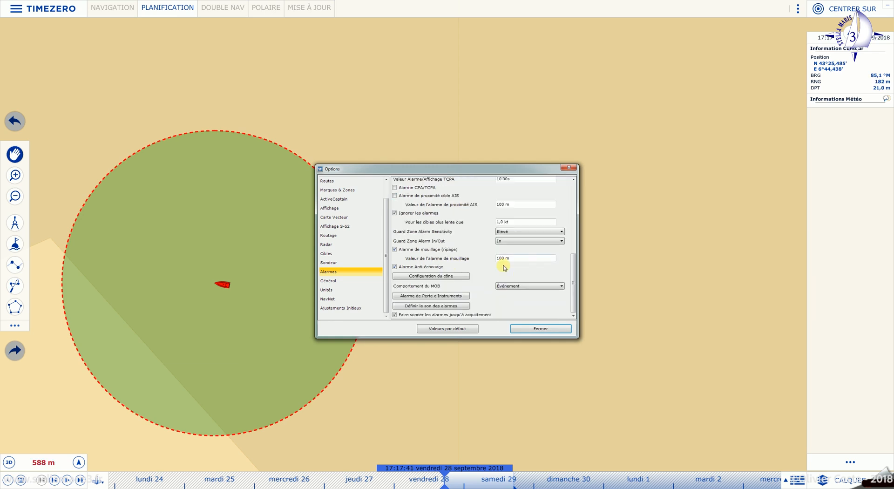
{"action": "double_click", "coordinate": [501, 257]}
{"action": "left_click", "coordinate": [551, 330]}
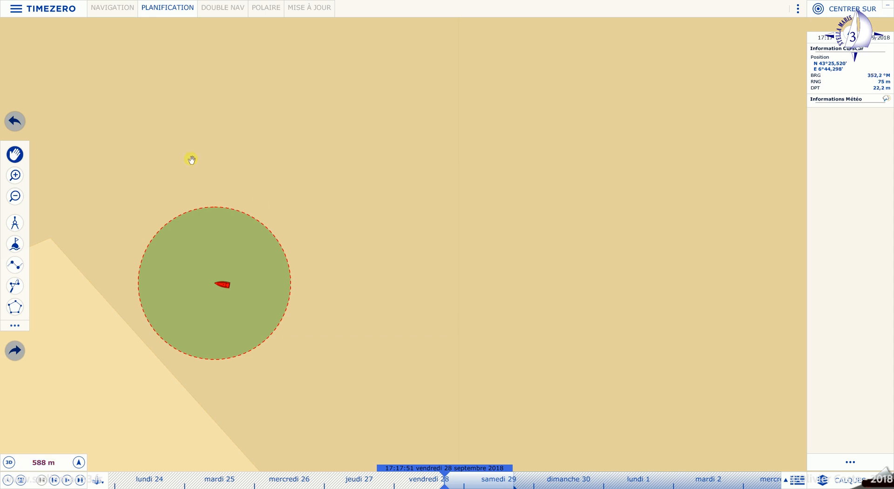
{"action": "left_click", "coordinate": [59, 9]}
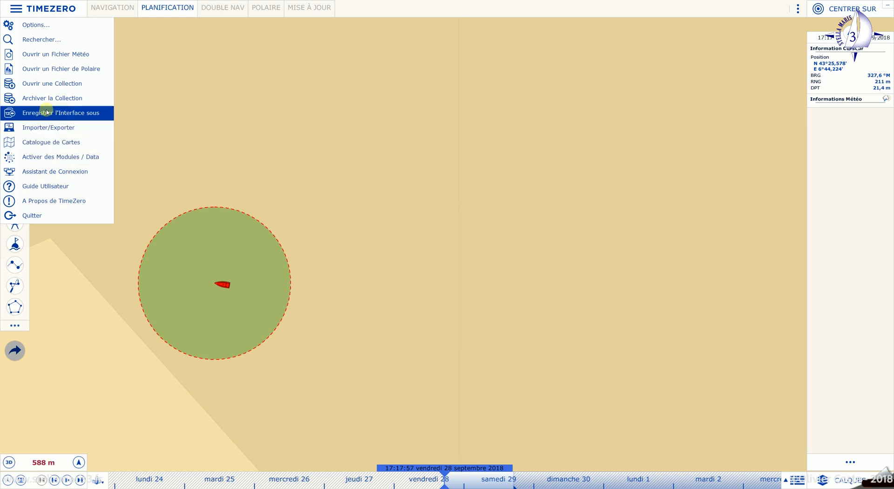
{"action": "left_click", "coordinate": [46, 25]}
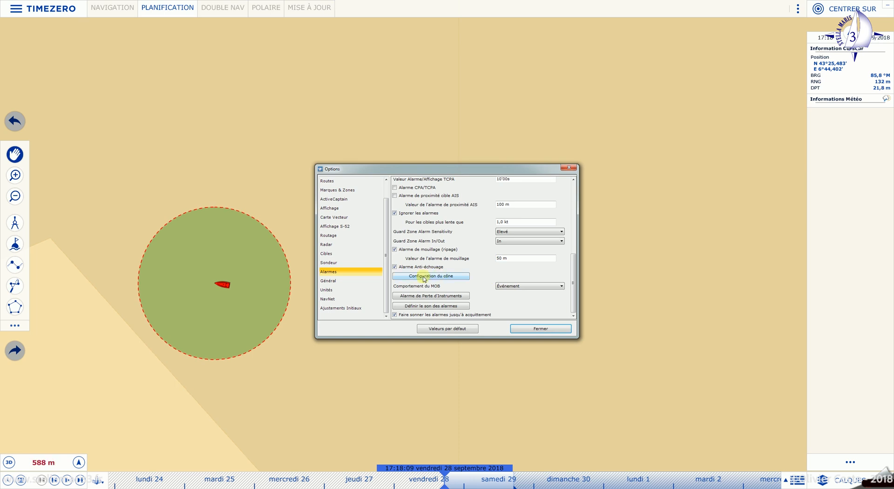
- Enable the anti-grounding alarm and review its 15°, 1.000 NM by 0.500 NM cone
{"action": "left_click", "coordinate": [394, 268]}
{"action": "left_click", "coordinate": [431, 276]}
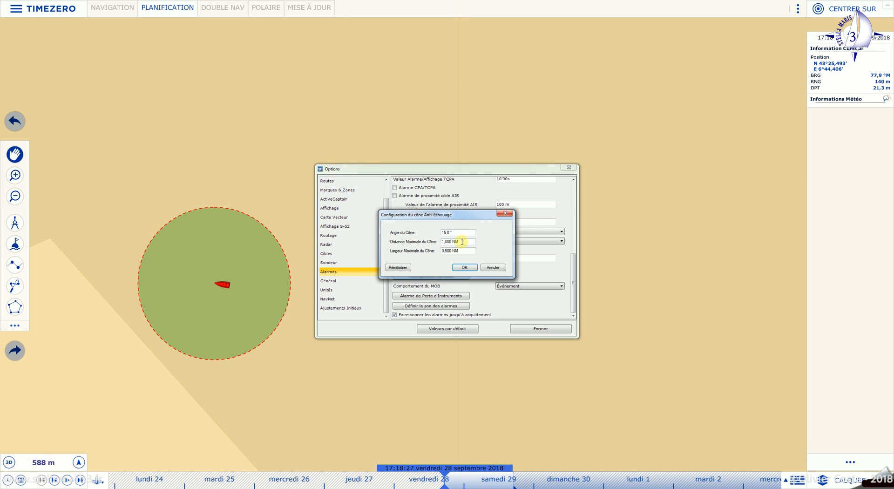
{"action": "left_click", "coordinate": [474, 268]}
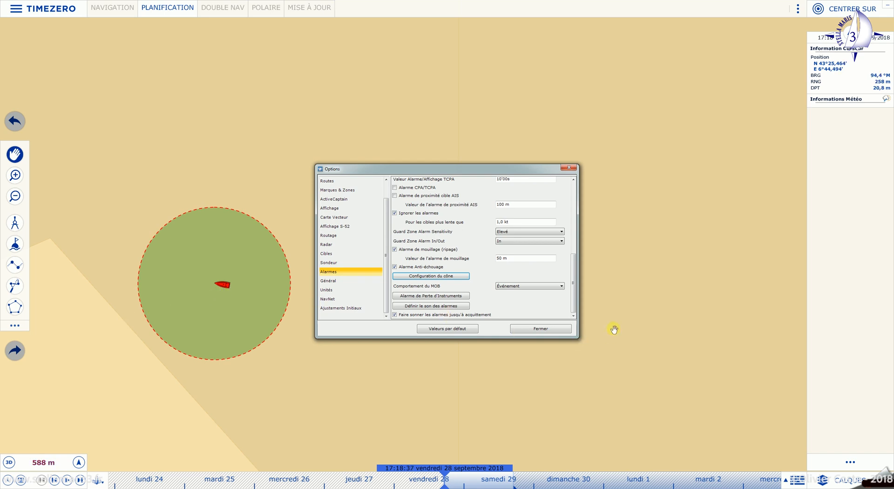
{"action": "scroll", "coordinate": [613, 329], "scroll_direction": "down", "scroll_amount": 5}
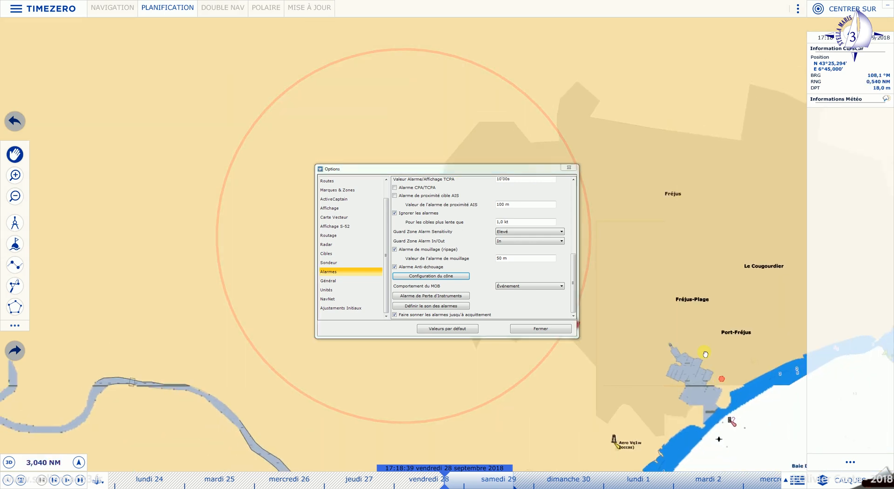
{"action": "left_click_drag", "start_coordinate": [639, 387], "coordinate": [659, 293]}
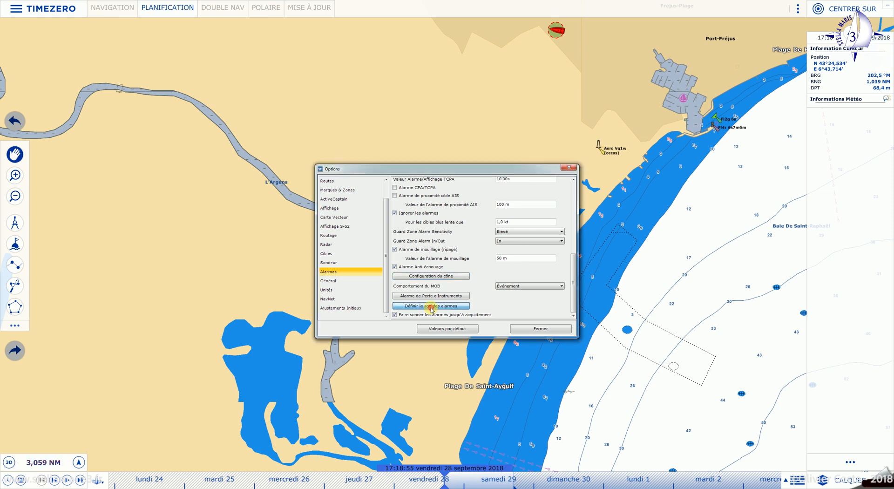
- Bring up the alarm sounds list and preview the depth alarm, keeping it on Son 1
{"action": "left_click", "coordinate": [431, 307]}
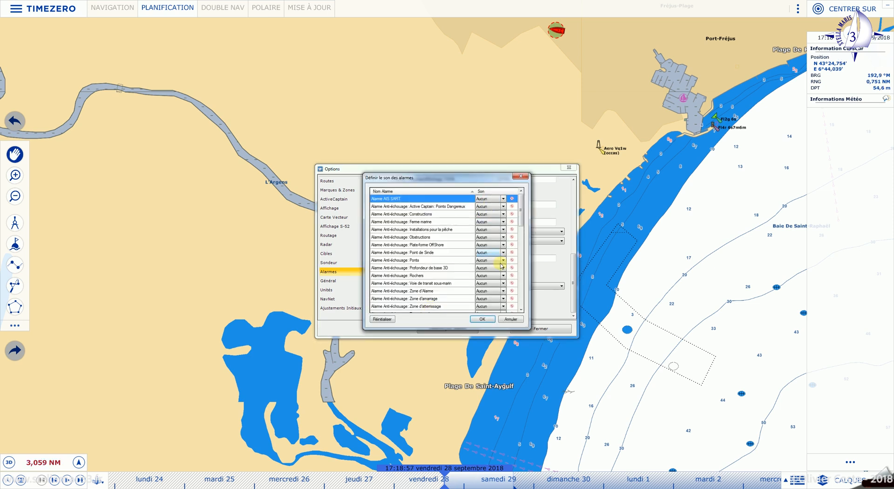
{"action": "scroll", "coordinate": [485, 305], "scroll_direction": "down", "scroll_amount": 10}
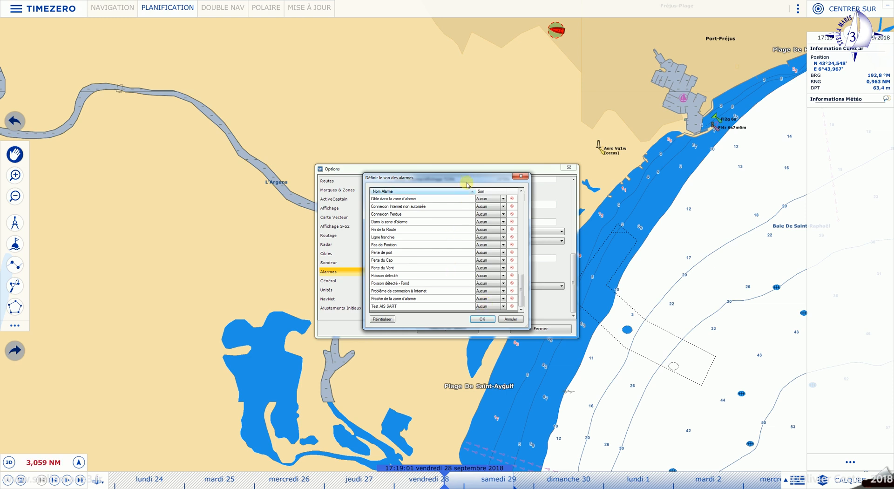
{"action": "left_click_drag", "start_coordinate": [469, 178], "coordinate": [630, 322]}
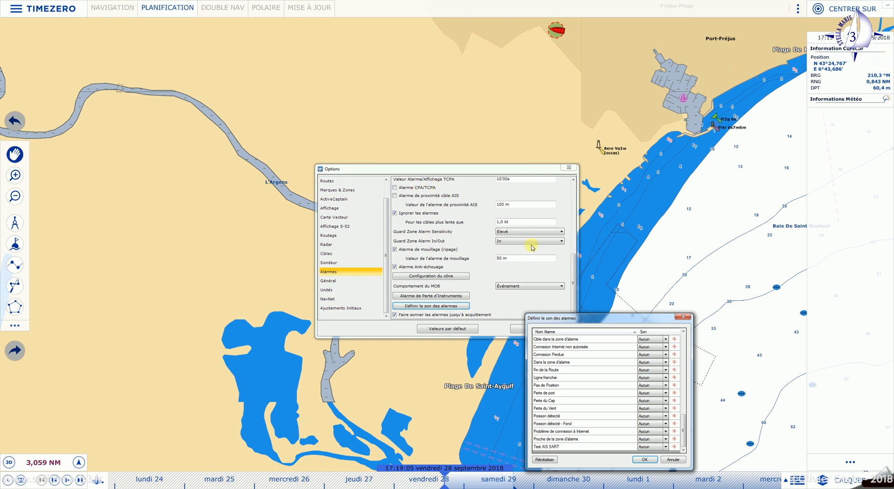
{"action": "left_click_drag", "start_coordinate": [606, 321], "coordinate": [509, 204]}
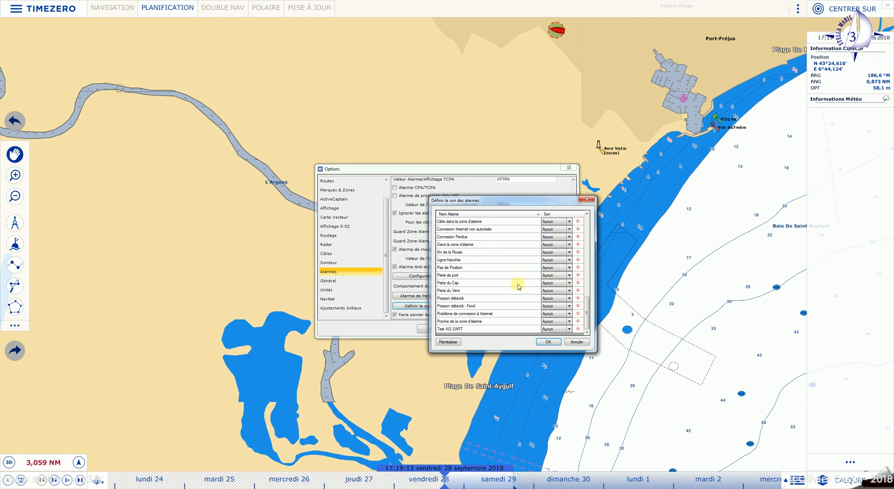
{"action": "left_click_drag", "start_coordinate": [586, 311], "coordinate": [585, 278]}
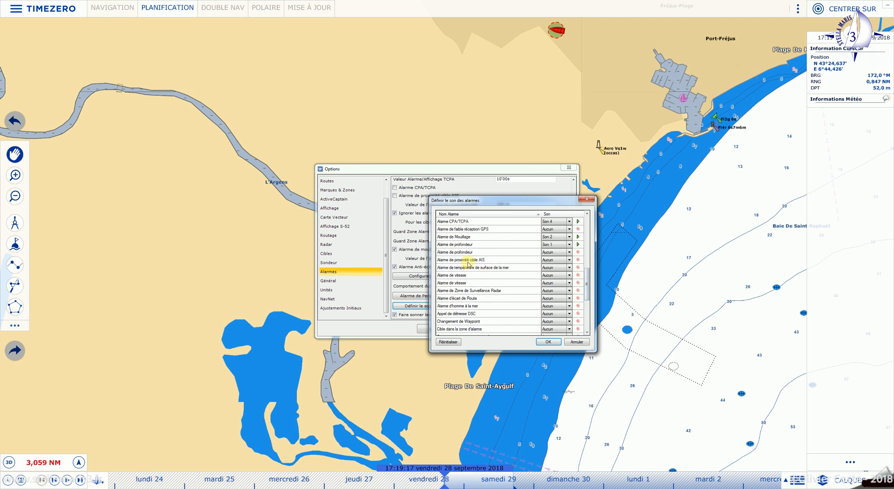
{"action": "left_click", "coordinate": [578, 244]}
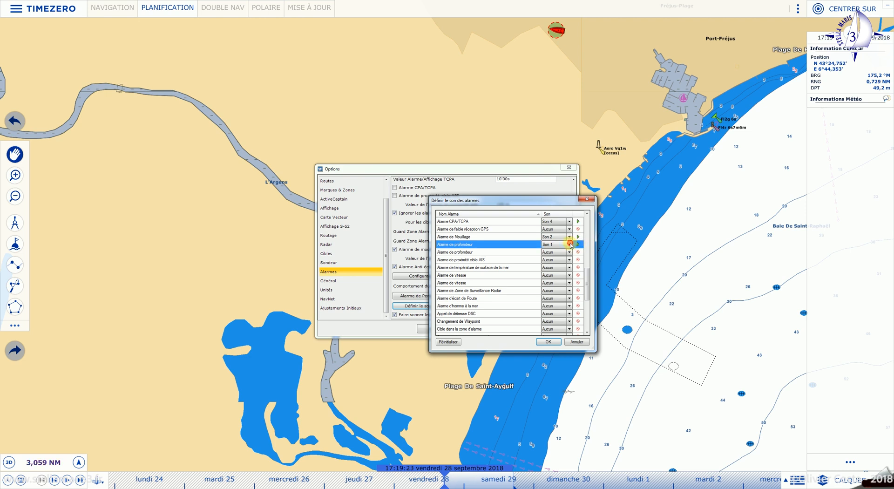
{"action": "left_click", "coordinate": [569, 245]}
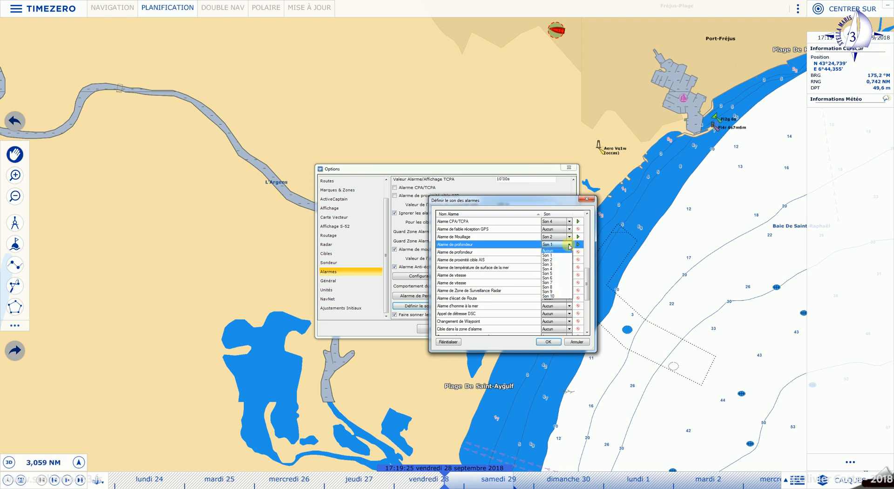
{"action": "left_click", "coordinate": [578, 245]}
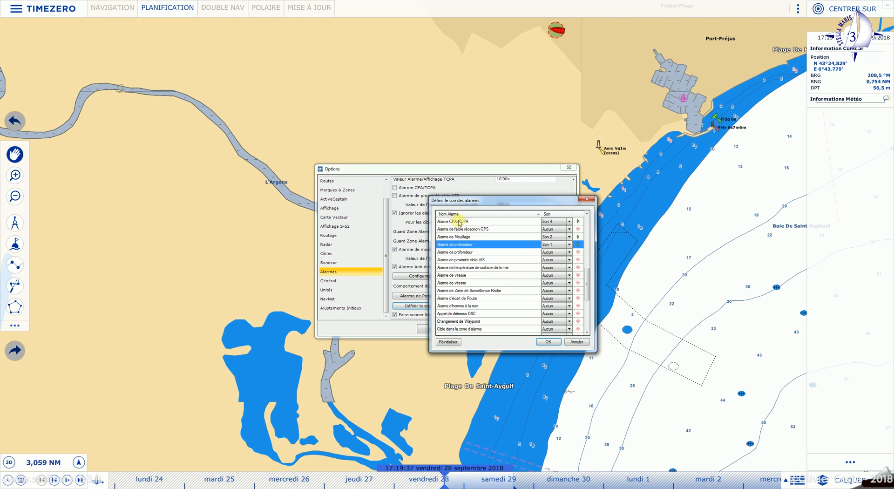
- Preview the CPA/TCPA sound and assign Son 8 to the speed alarm, then confirm
{"action": "left_click", "coordinate": [578, 223]}
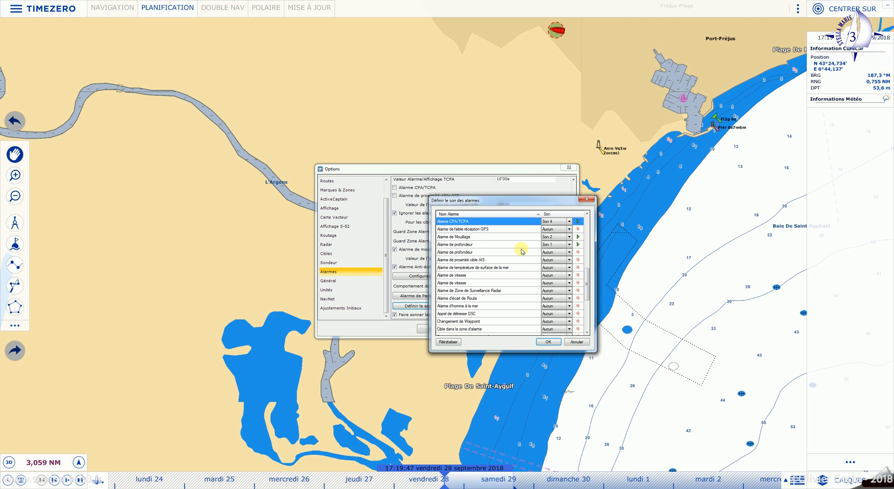
{"action": "left_click", "coordinate": [569, 283]}
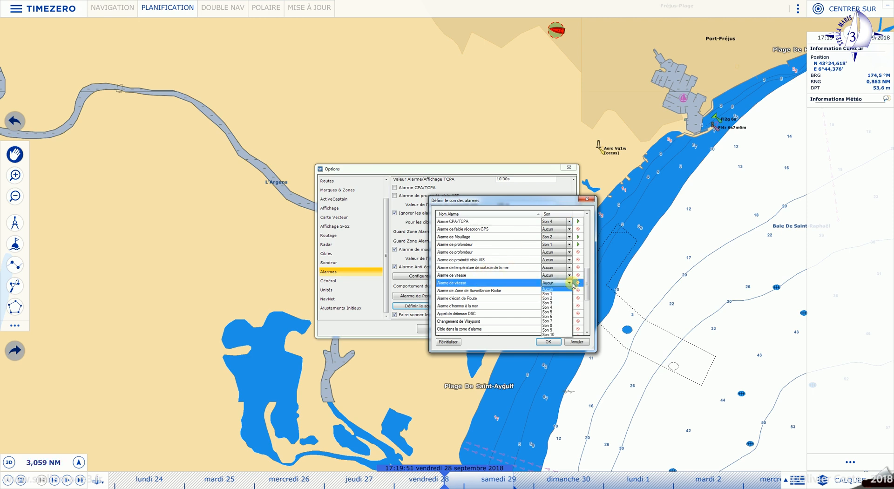
{"action": "left_click", "coordinate": [565, 325]}
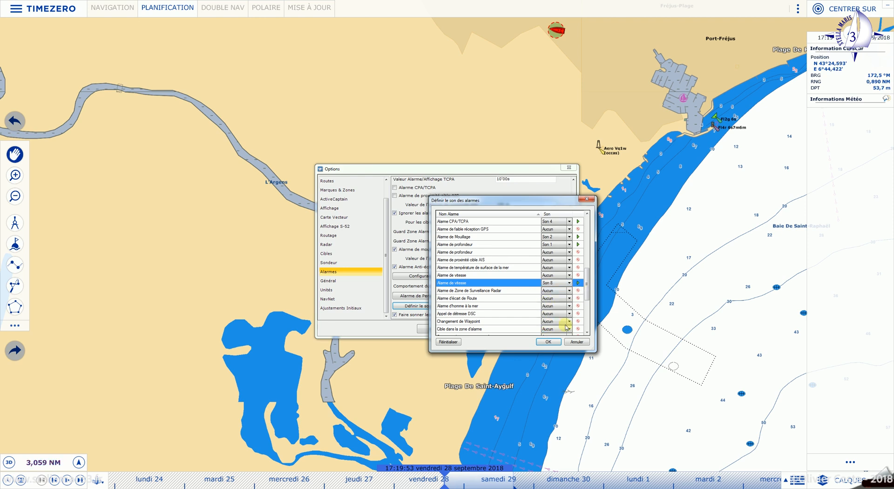
{"action": "left_click", "coordinate": [546, 341]}
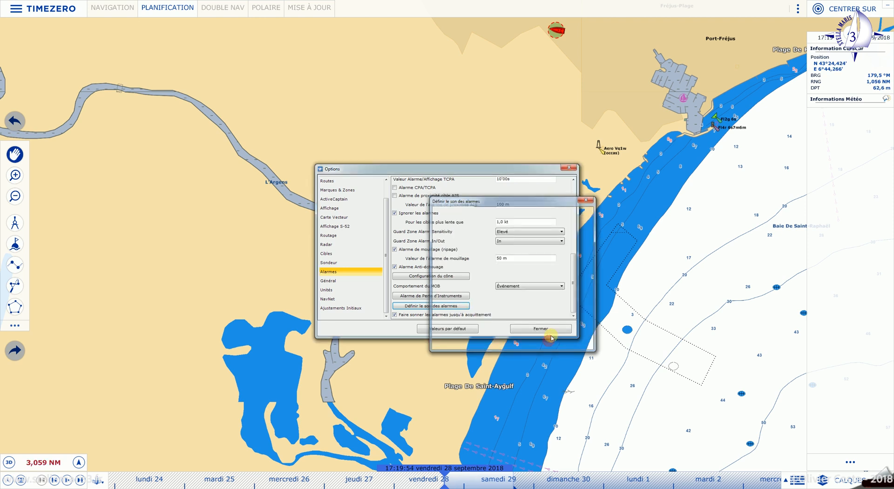
{"action": "left_click", "coordinate": [441, 307]}
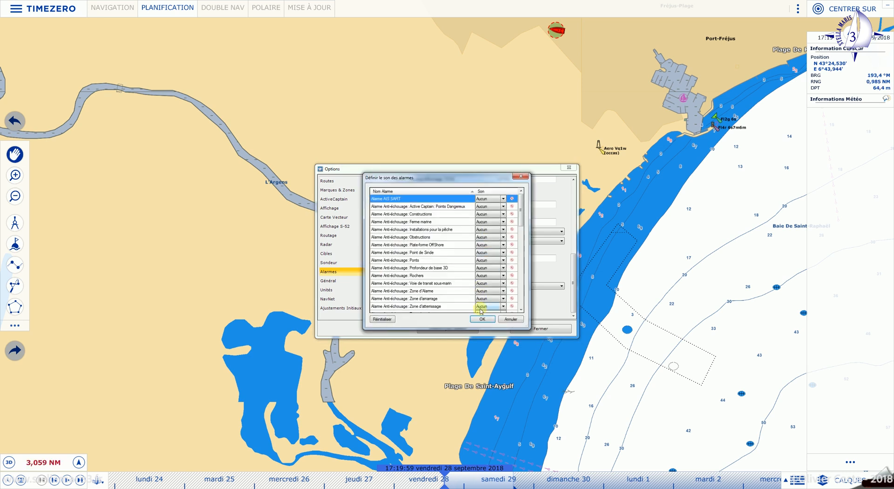
{"action": "left_click", "coordinate": [482, 319]}
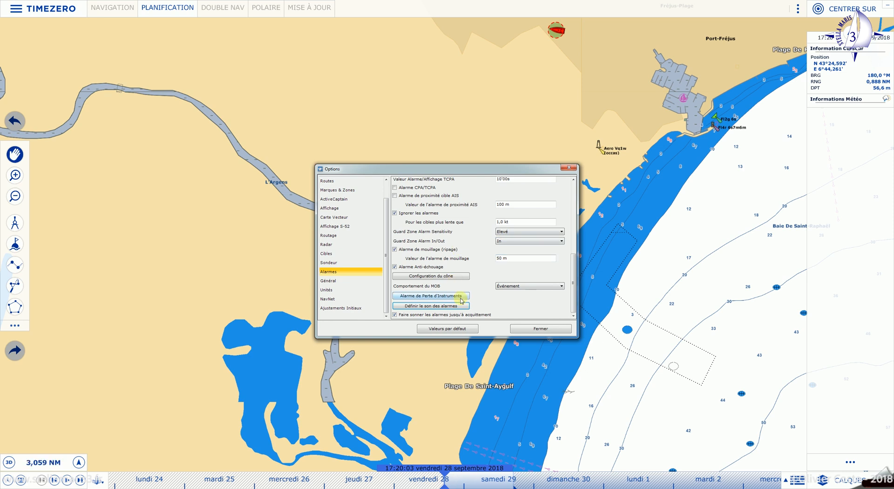
- Leave the Général page for the Unités page showing nautical miles, metres and knots
{"action": "left_click", "coordinate": [333, 282]}
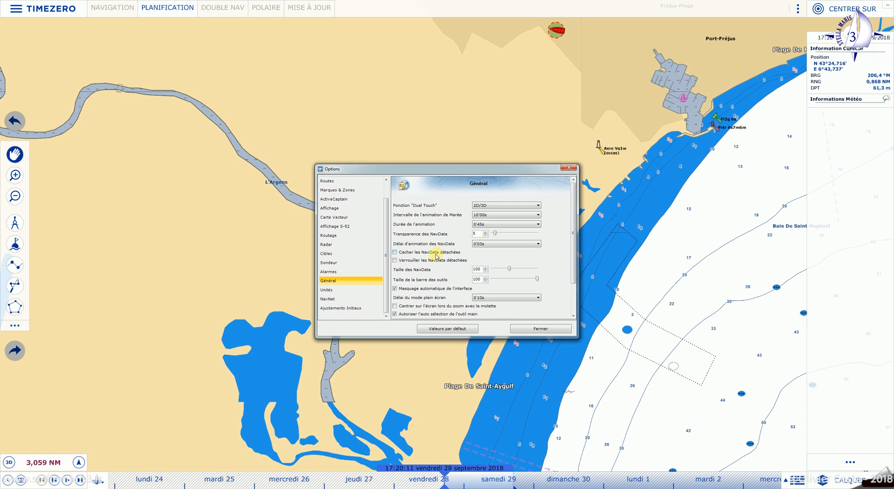
{"action": "scroll", "coordinate": [436, 257], "scroll_direction": "up", "scroll_amount": 1}
{"action": "scroll", "coordinate": [435, 257], "scroll_direction": "down", "scroll_amount": 2}
{"action": "scroll", "coordinate": [436, 256], "scroll_direction": "up", "scroll_amount": 2}
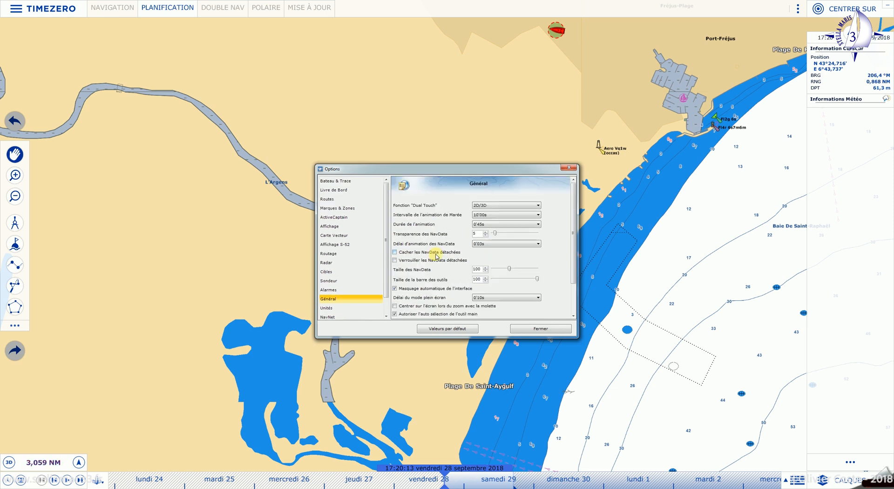
{"action": "scroll", "coordinate": [435, 255], "scroll_direction": "down", "scroll_amount": 1}
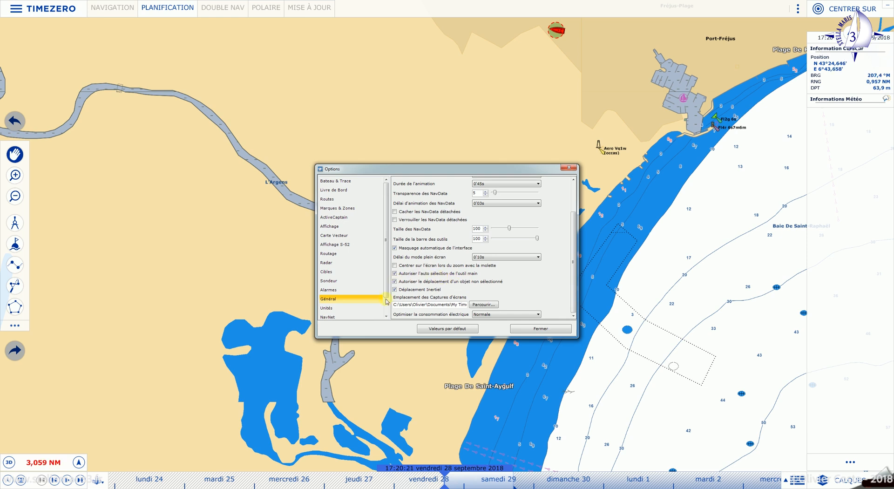
{"action": "left_click", "coordinate": [349, 308]}
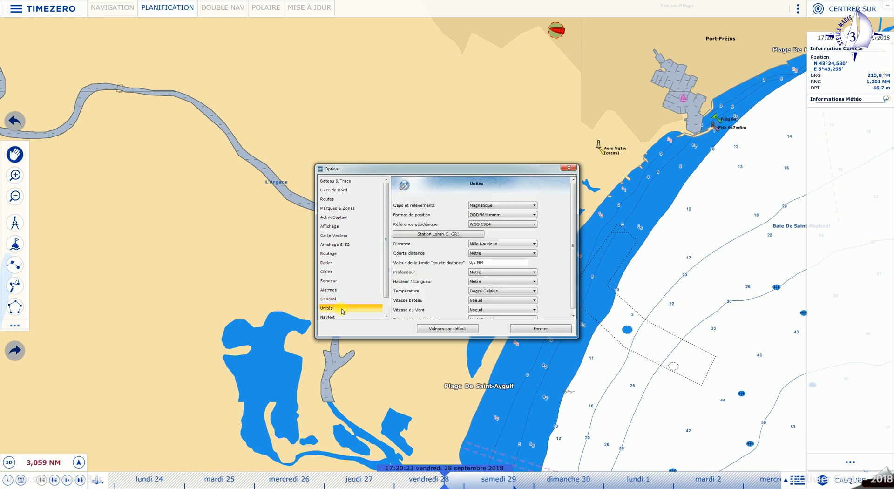
{"action": "left_click", "coordinate": [536, 245]}
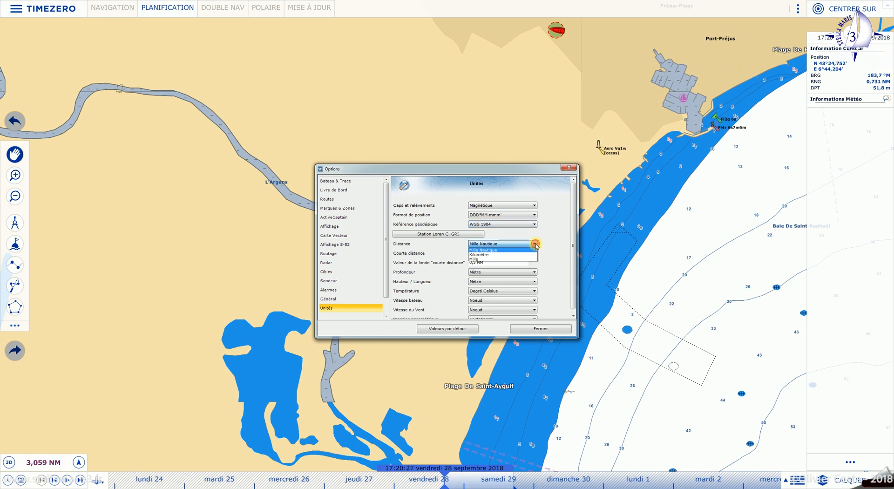
{"action": "left_click", "coordinate": [519, 250]}
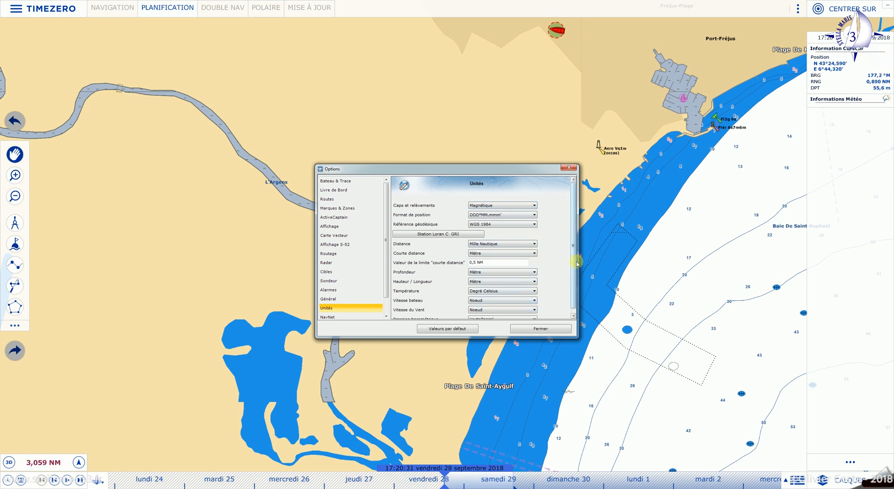
{"action": "left_click_drag", "start_coordinate": [573, 263], "coordinate": [574, 278]}
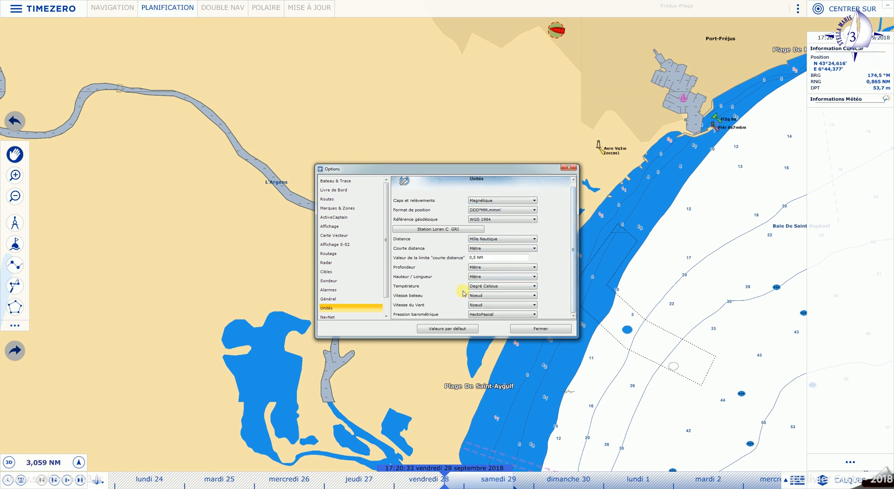
{"action": "left_click", "coordinate": [536, 267]}
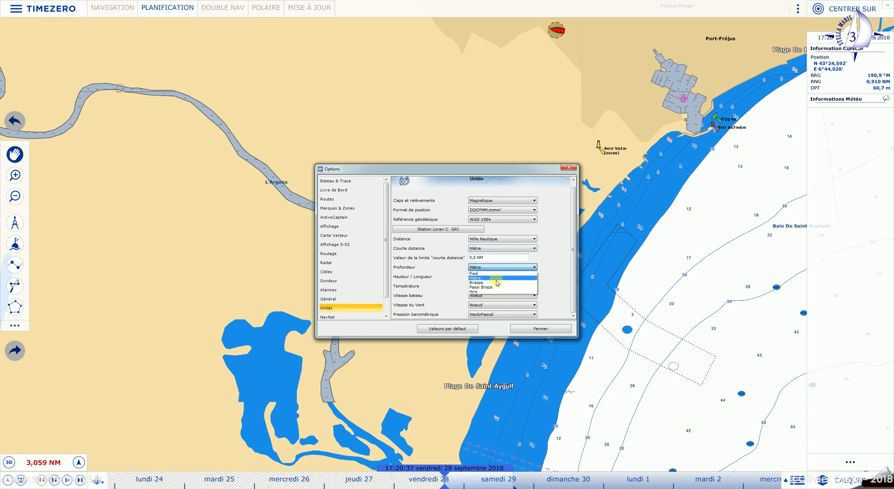
{"action": "left_click", "coordinate": [576, 286]}
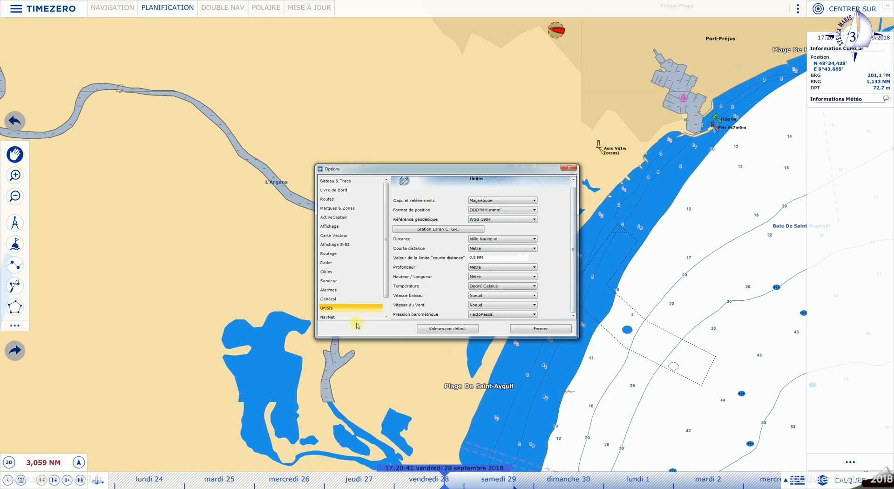
{"action": "left_click_drag", "start_coordinate": [386, 290], "coordinate": [386, 307]}
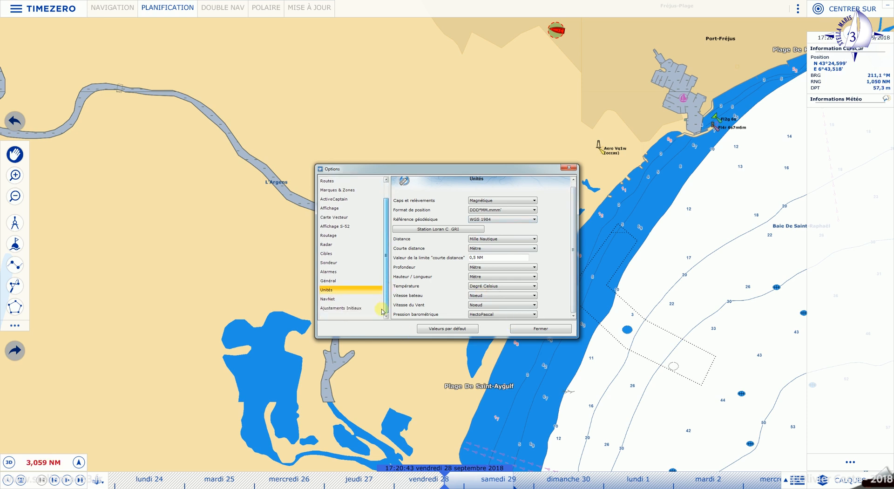
- On Ajustements Initiaux, set boat length to 14,0 m and width to 4,20 m
{"action": "left_click", "coordinate": [340, 309]}
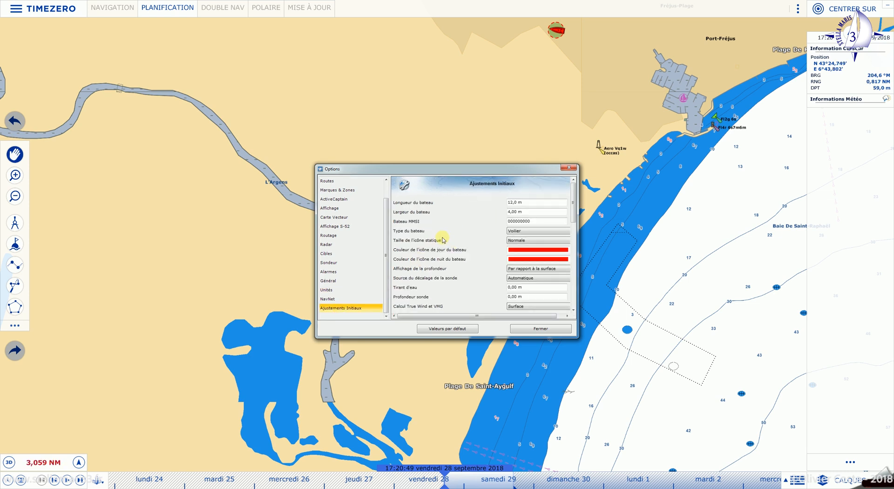
{"action": "left_click", "coordinate": [511, 202]}
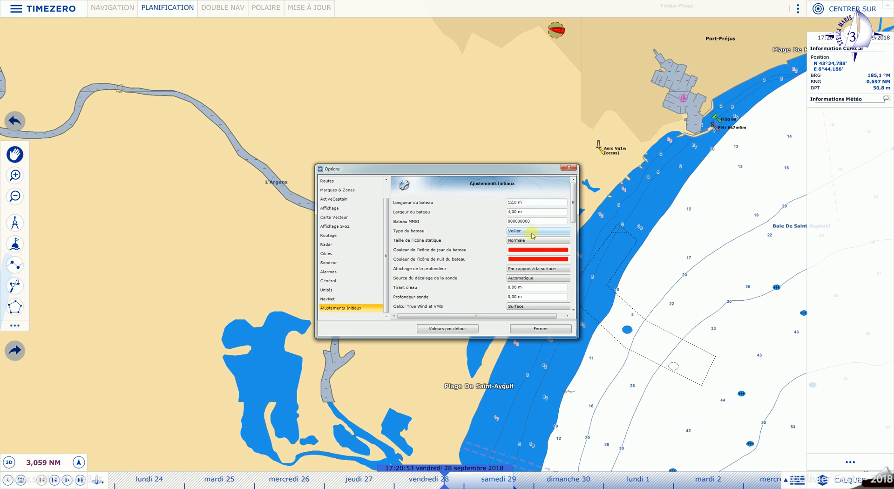
{"action": "type", "text": "4"}
{"action": "left_click", "coordinate": [514, 212]}
{"action": "type", "text": "2"}
- Enter the boat's MMSI number and enlarge and reposition the Options window
{"action": "double_click", "coordinate": [542, 221]}
{"action": "left_click_drag", "start_coordinate": [580, 233], "coordinate": [606, 238]}
{"action": "left_click_drag", "start_coordinate": [544, 169], "coordinate": [553, 185]}
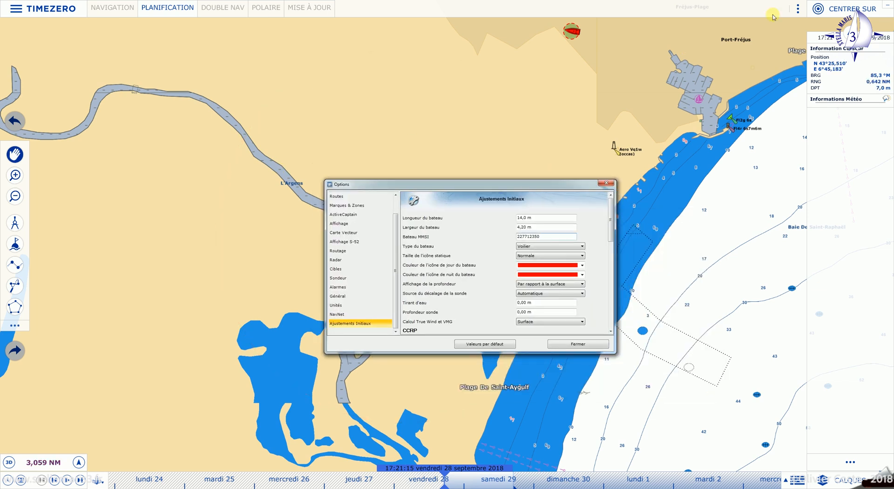
- Recentre the chart on the boat and choose the small static boat icon size
{"action": "left_click", "coordinate": [839, 12]}
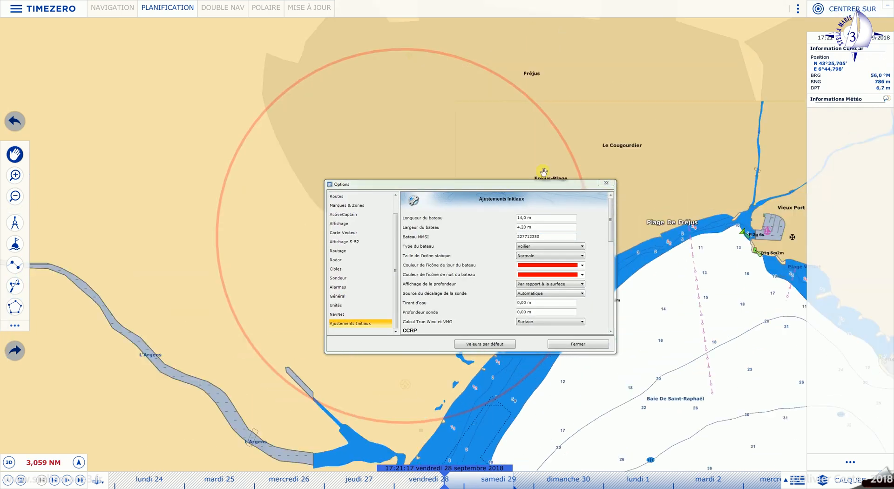
{"action": "left_click_drag", "start_coordinate": [458, 188], "coordinate": [648, 160]}
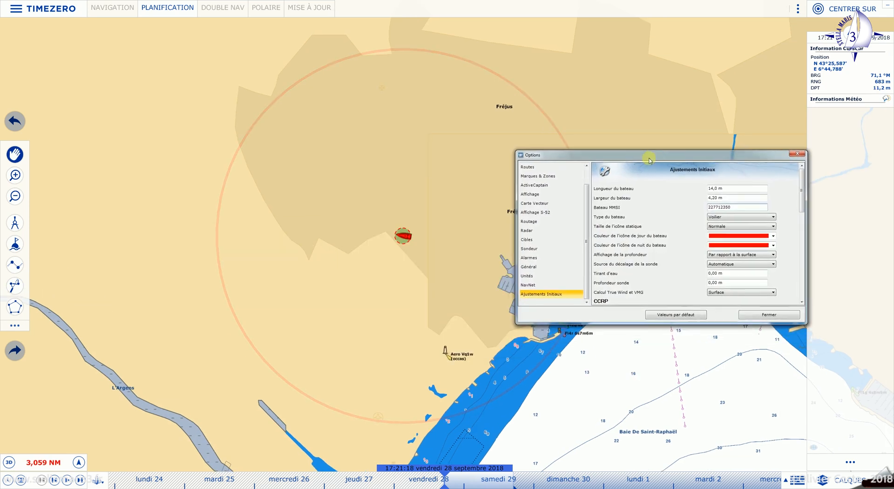
{"action": "left_click", "coordinate": [773, 228]}
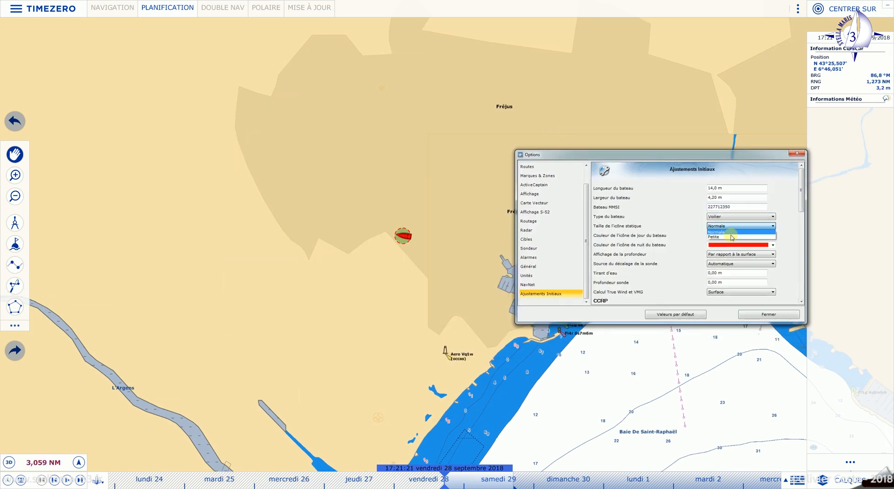
{"action": "left_click", "coordinate": [725, 232]}
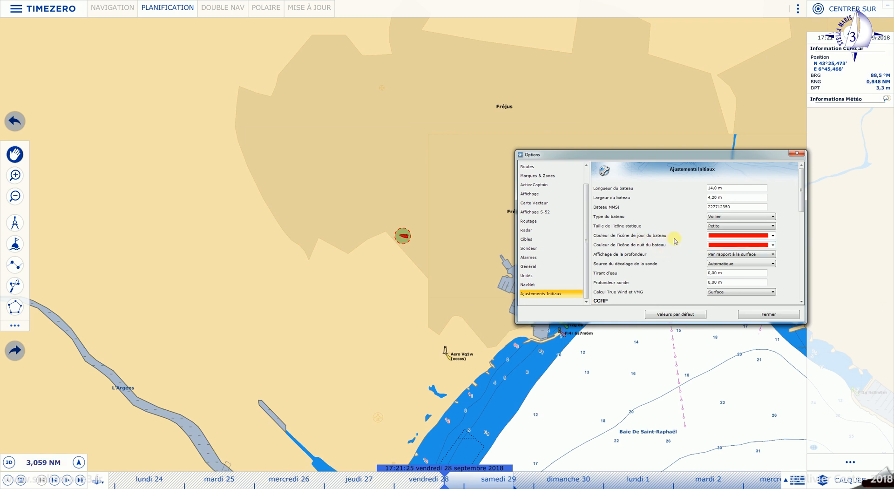
- Set the boat's draft to 2,40 m and the sounder depth to 0,40 m
{"action": "scroll", "coordinate": [690, 256], "scroll_direction": "down", "scroll_amount": 10}
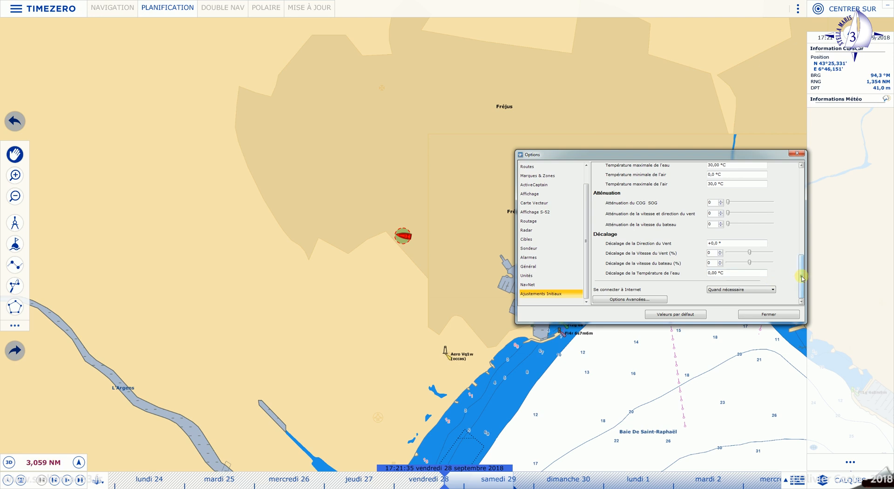
{"action": "left_click_drag", "start_coordinate": [803, 279], "coordinate": [818, 231]}
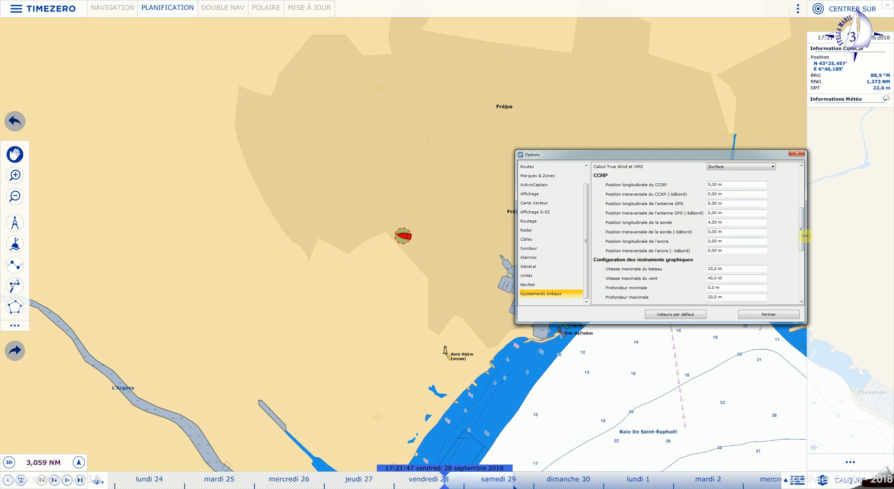
{"action": "left_click_drag", "start_coordinate": [803, 236], "coordinate": [803, 212]}
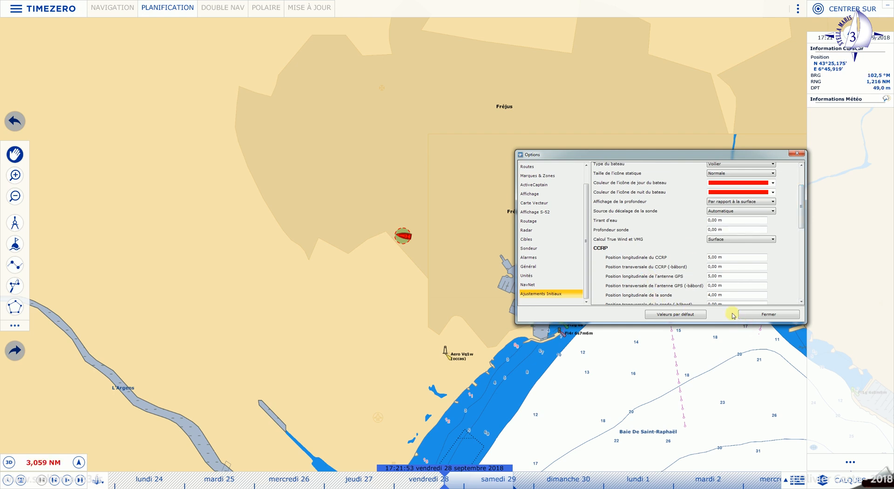
{"action": "left_click", "coordinate": [713, 219]}
{"action": "left_click", "coordinate": [715, 219]}
{"action": "type", "text": "4"}
{"action": "left_click", "coordinate": [715, 228]}
- Close Options, reopen it via TIMEZERO > Options to verify settings, view Routes, and close again
{"action": "left_click", "coordinate": [766, 315]}
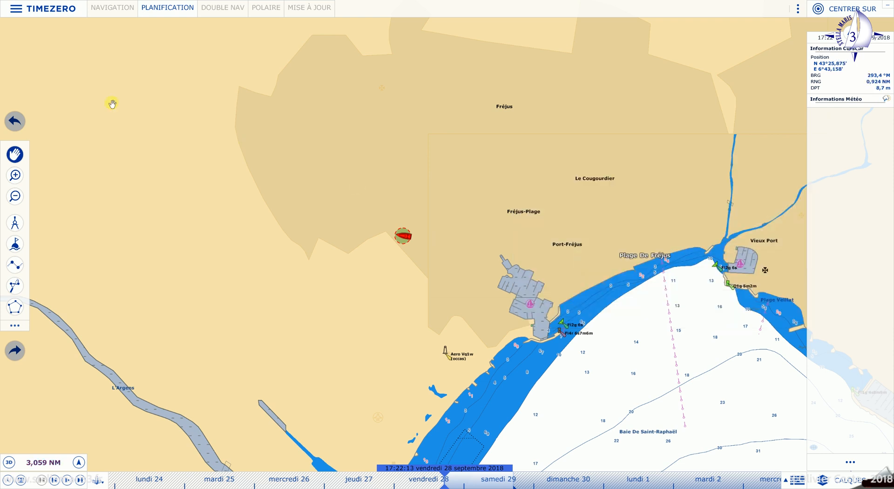
{"action": "left_click", "coordinate": [69, 12]}
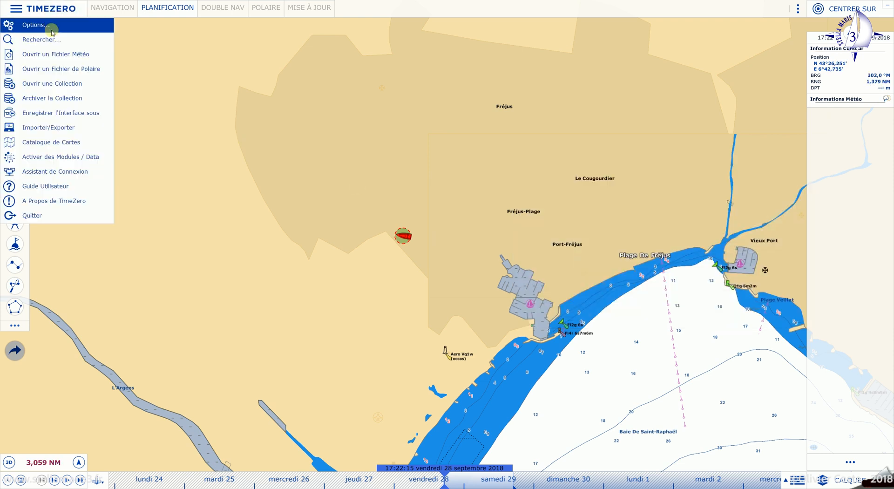
{"action": "left_click", "coordinate": [47, 24]}
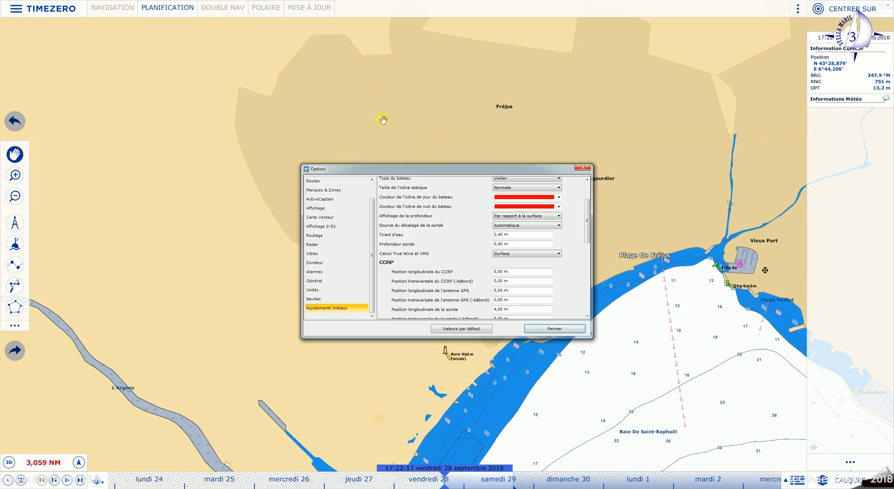
{"action": "scroll", "coordinate": [441, 291], "scroll_direction": "up", "scroll_amount": 2}
{"action": "scroll", "coordinate": [441, 291], "scroll_direction": "down", "scroll_amount": 3}
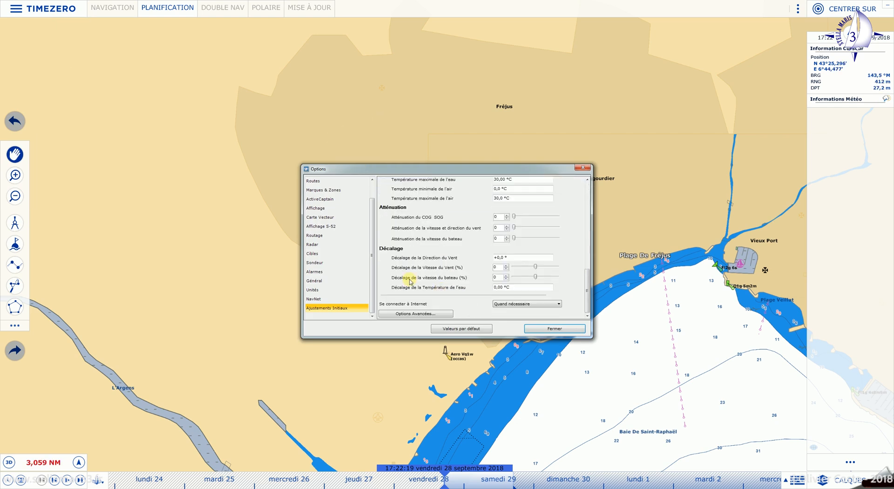
{"action": "left_click", "coordinate": [319, 182]}
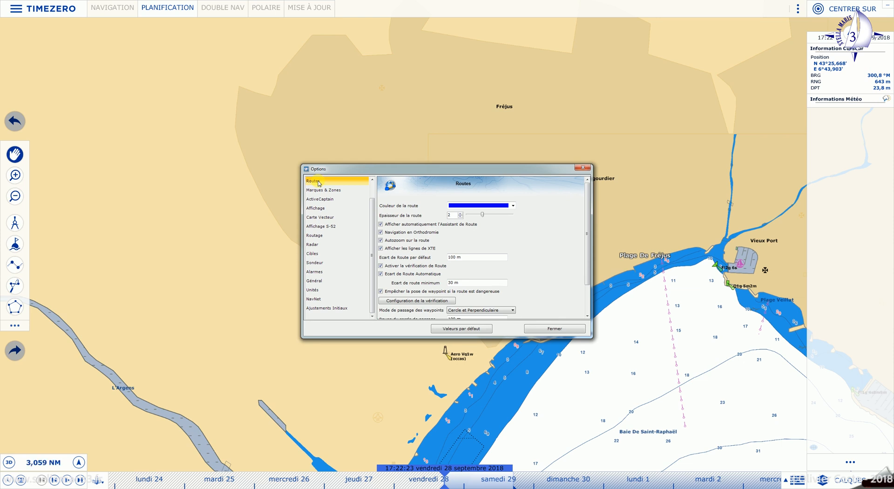
{"action": "left_click", "coordinate": [581, 329]}
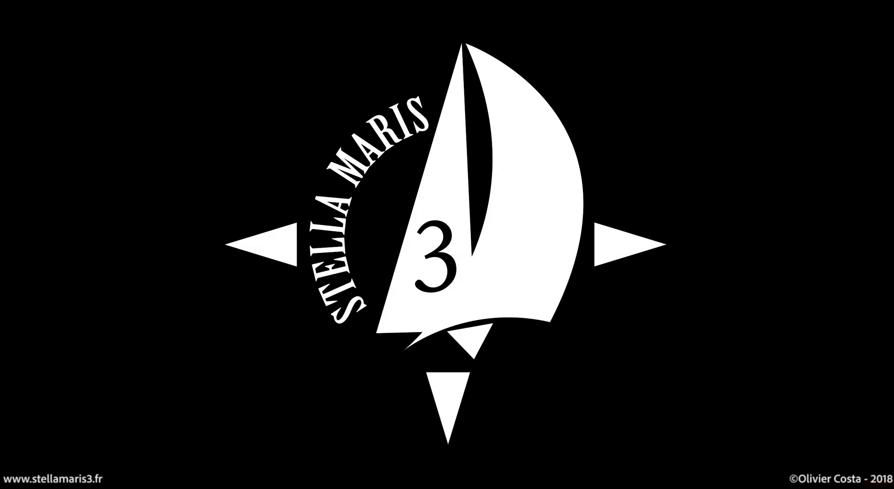